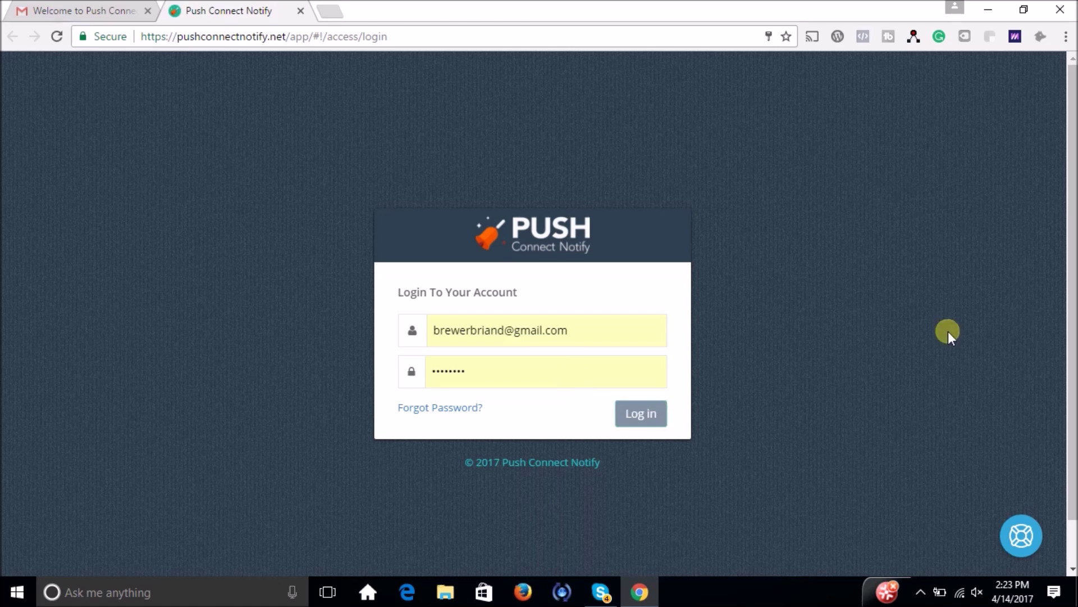
- Log in and create a new campaign named 'ShopifyPush'
click(633, 425)
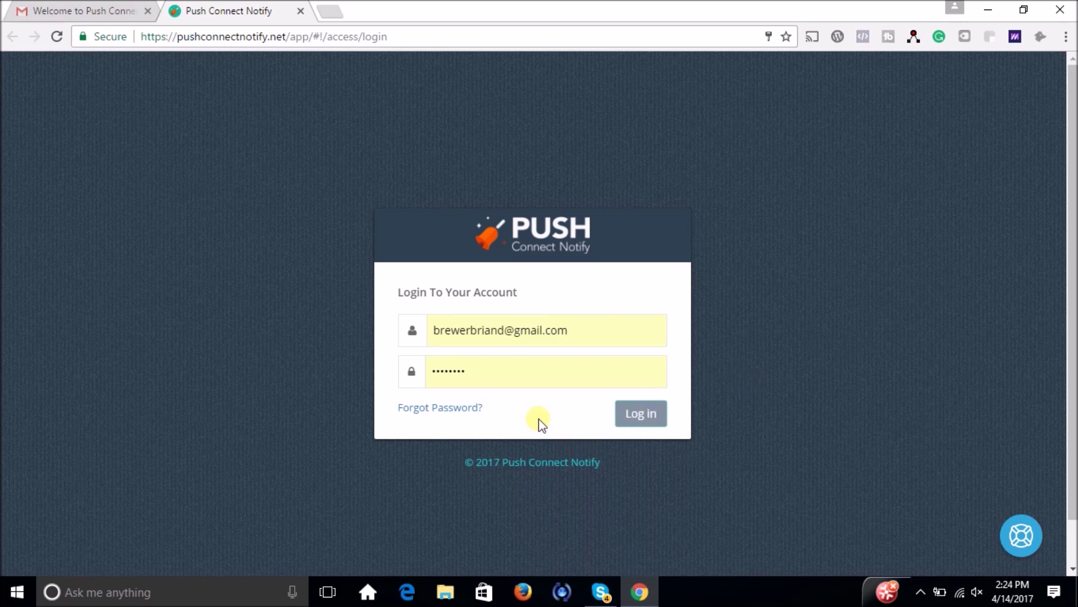
click(656, 418)
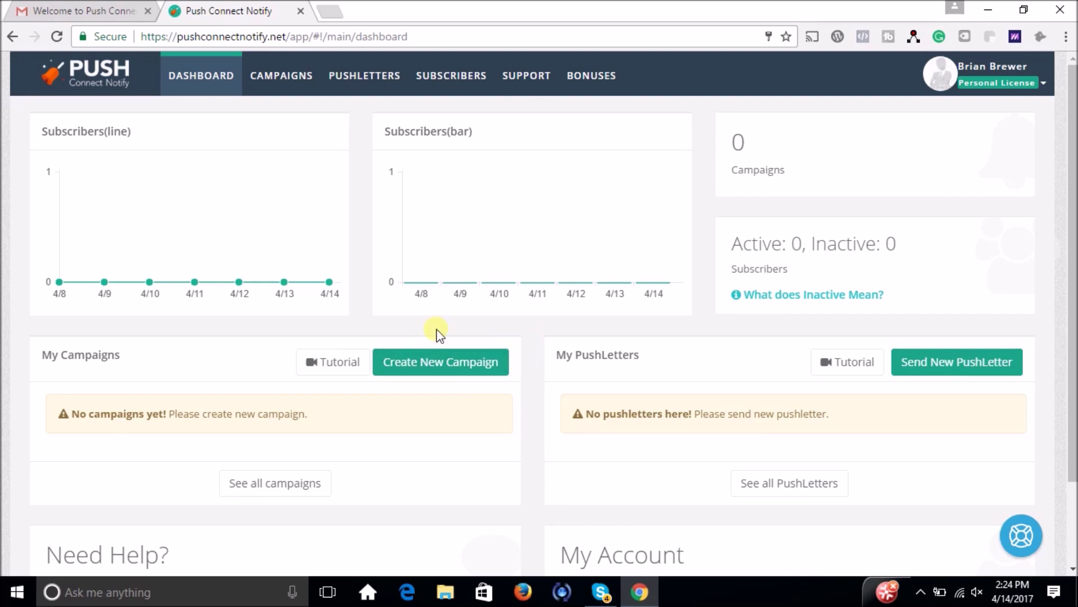
click(474, 374)
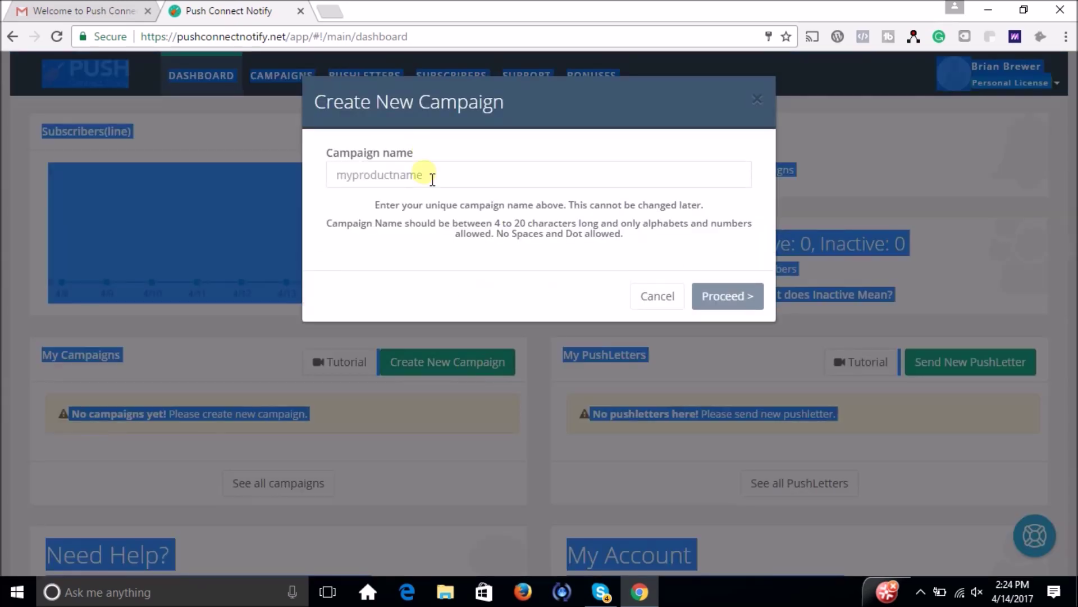
click(432, 177)
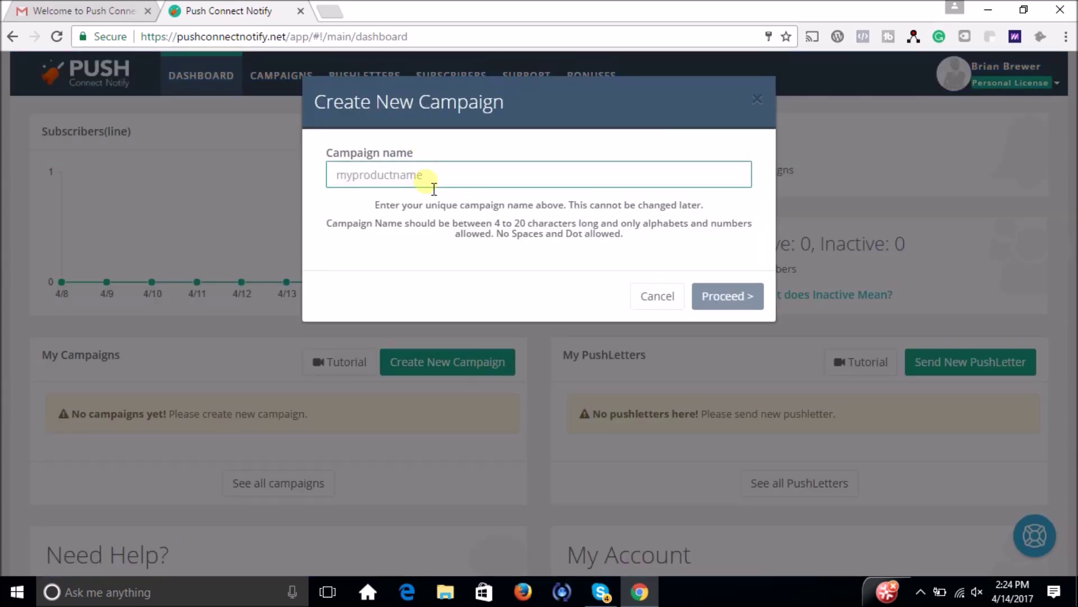
text(Shopi)
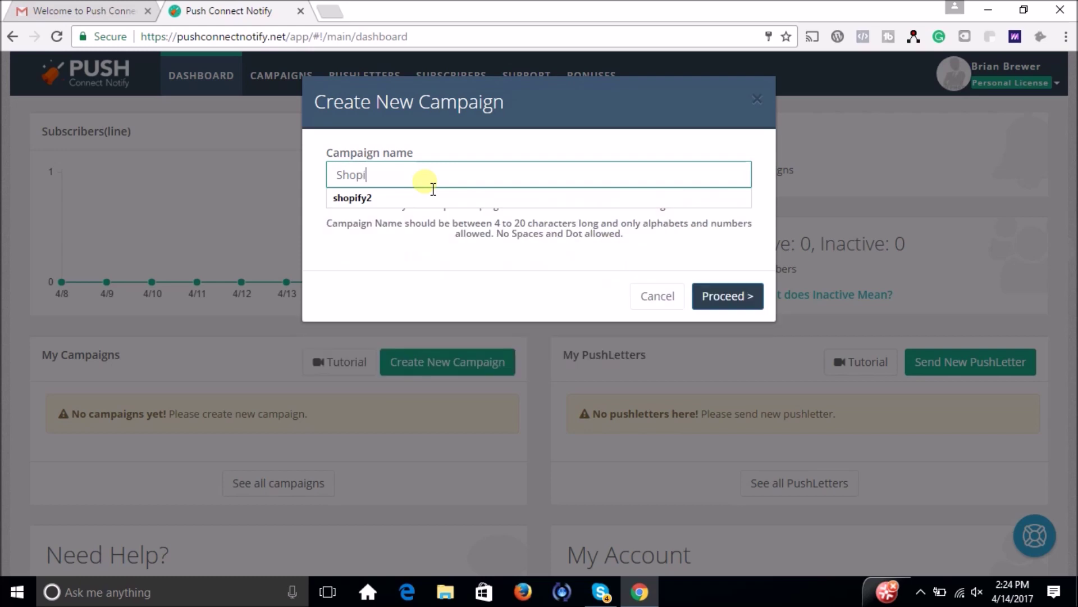
text(fy)
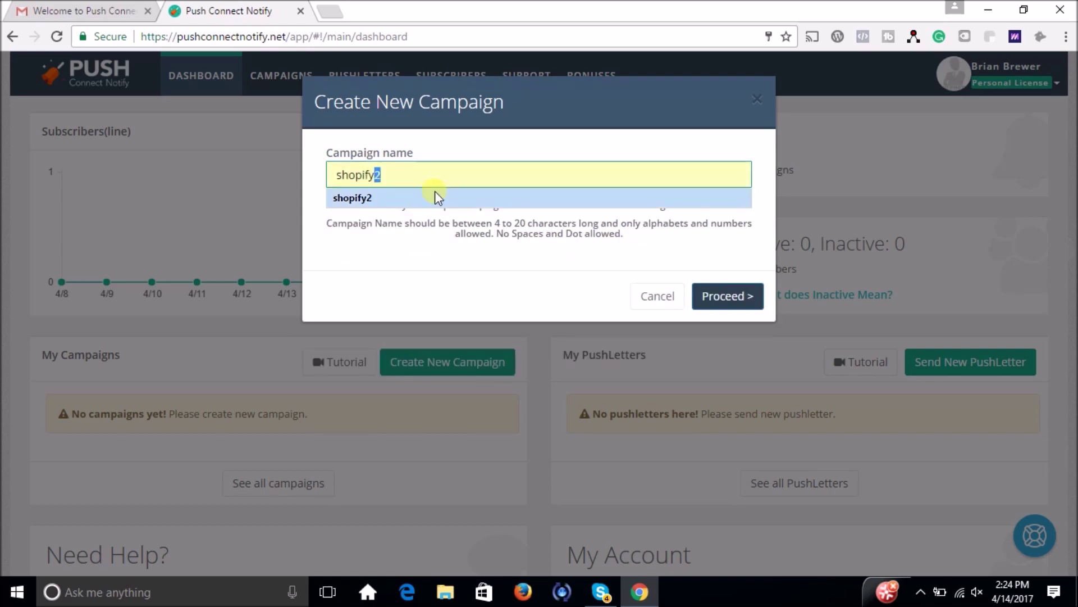
text(Push)
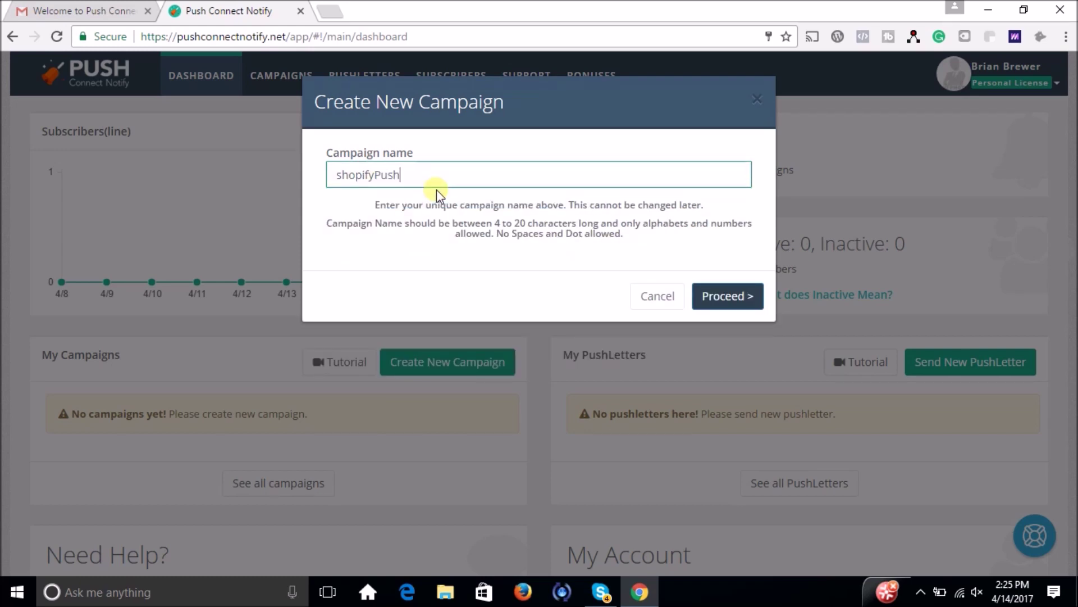
click(703, 290)
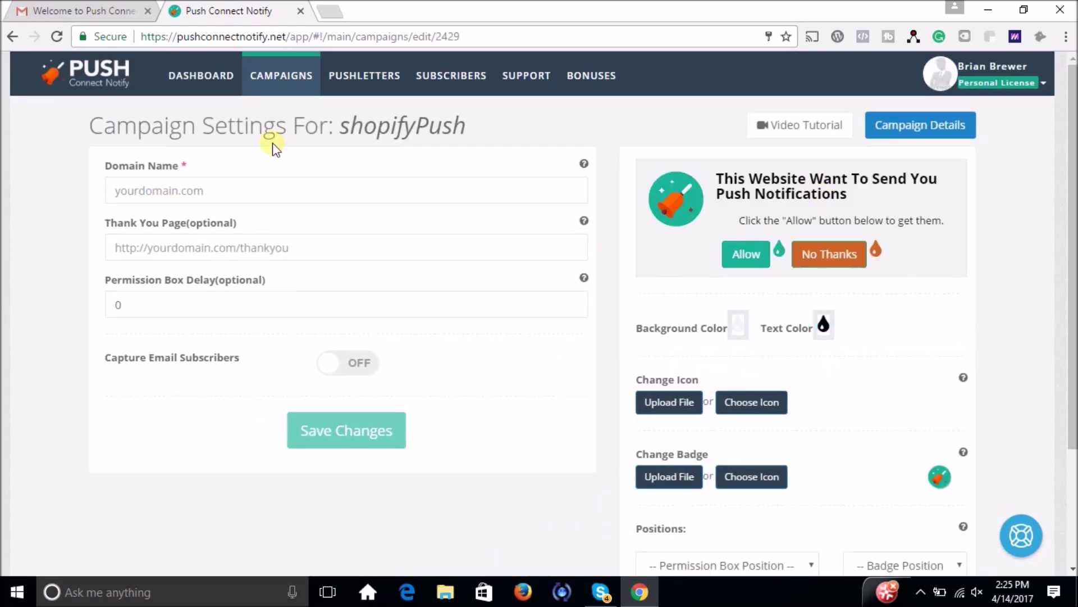
- Enter modern-sybarite.myshopify.com as the campaign's domain name
click(231, 193)
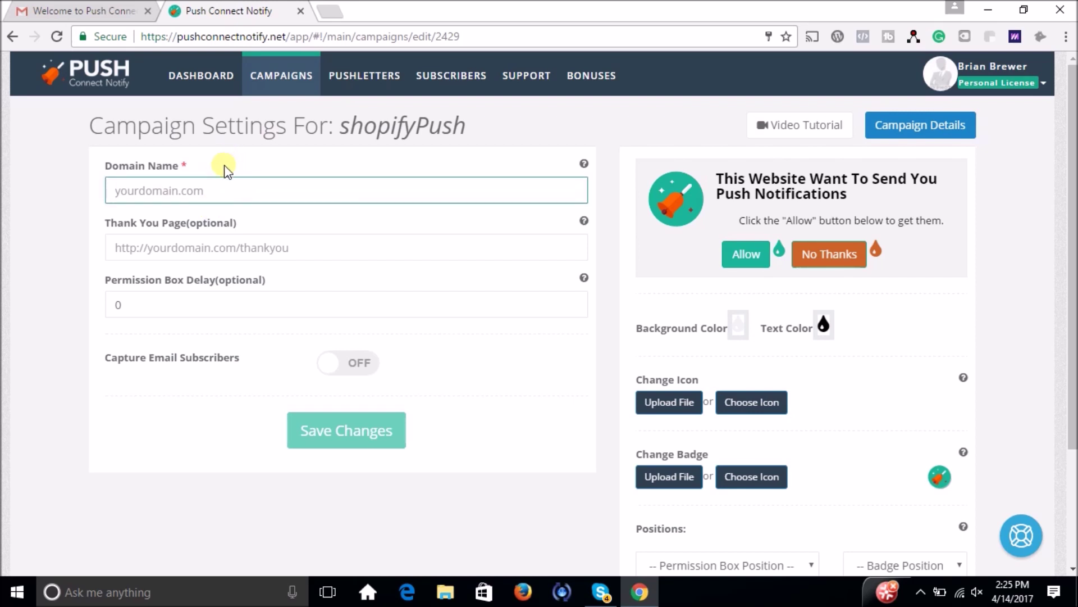
text(modern)
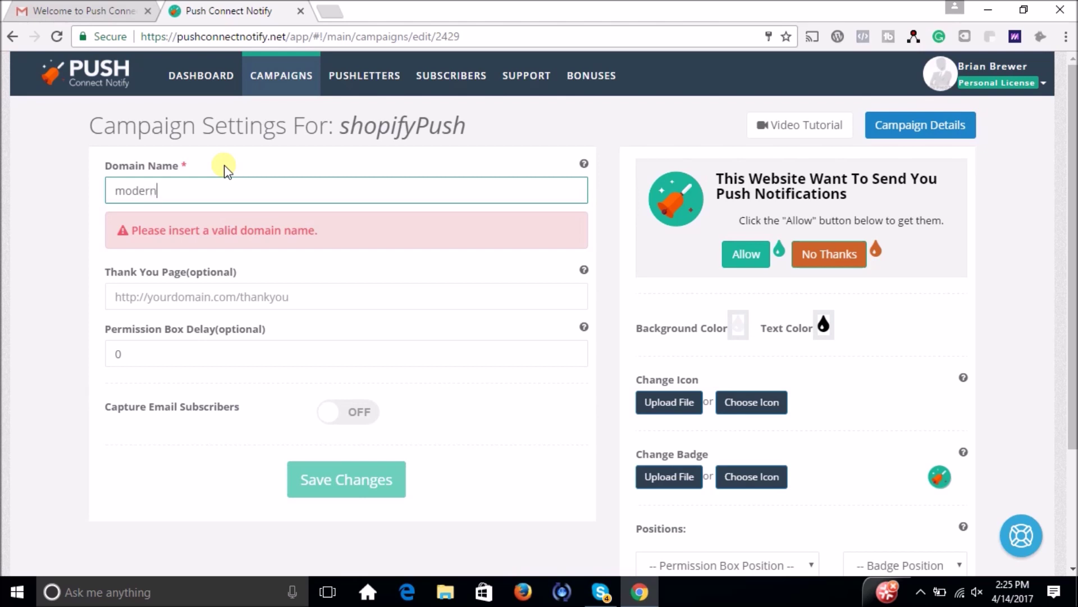
text(-syb)
text(arite.)
text(myshop)
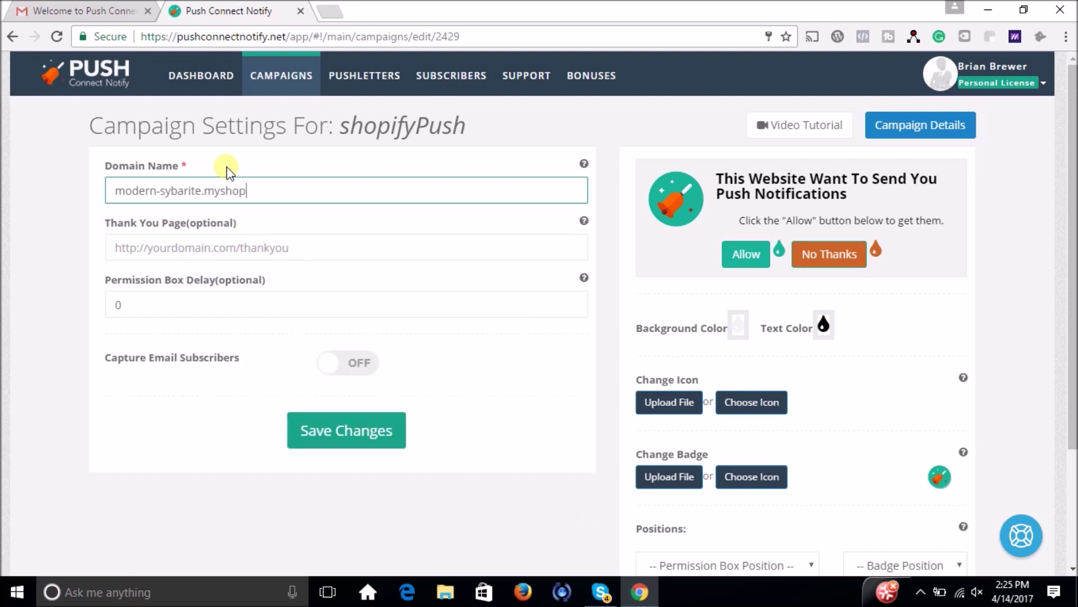
text(ify.com)
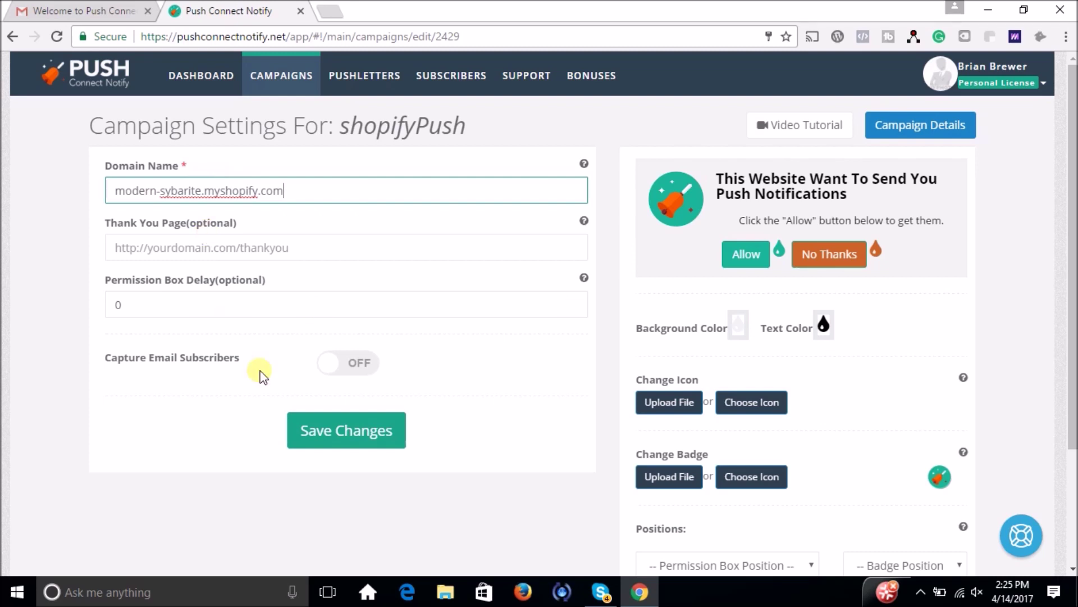
click(292, 350)
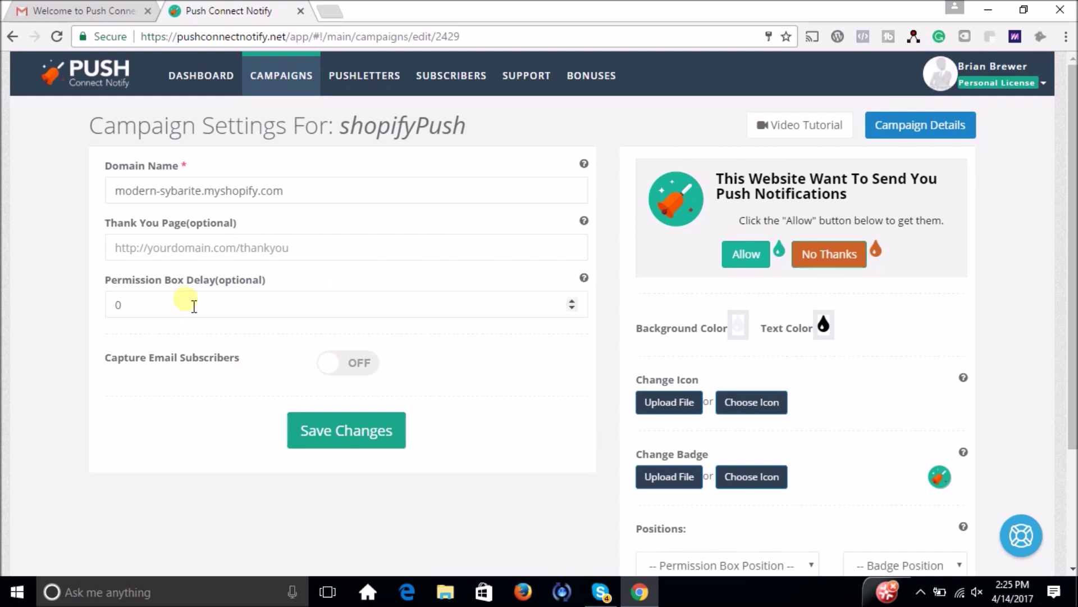
- Keep the permission box delay at 0 and leave email subscriber capture off
mouse_move(202, 305)
drag(188, 308, 58, 312)
text(2)
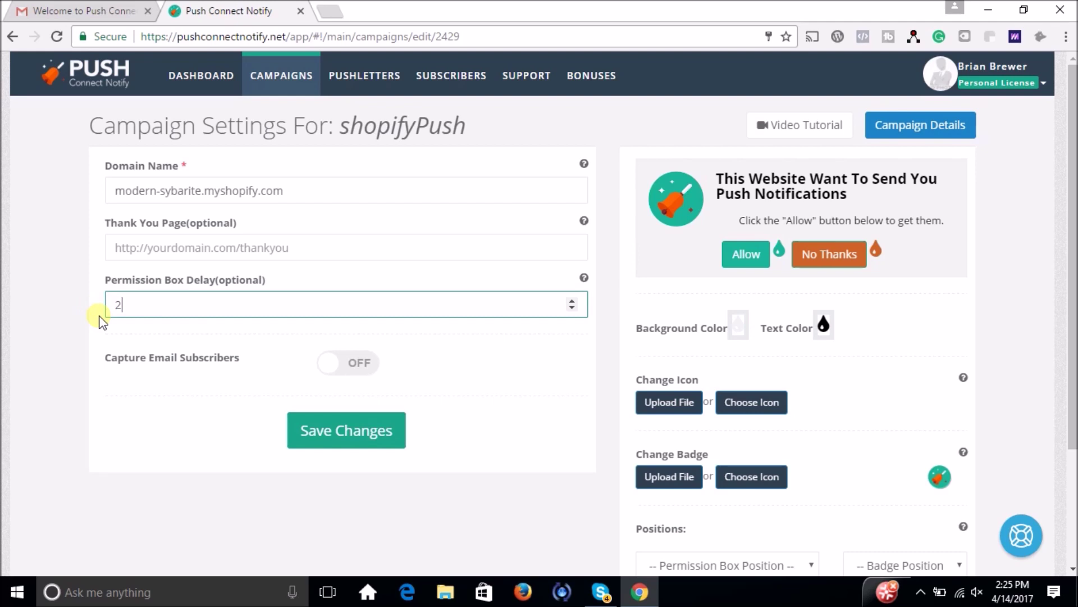
text(0)
drag(195, 303, 6, 303)
text(0)
click(404, 427)
click(140, 467)
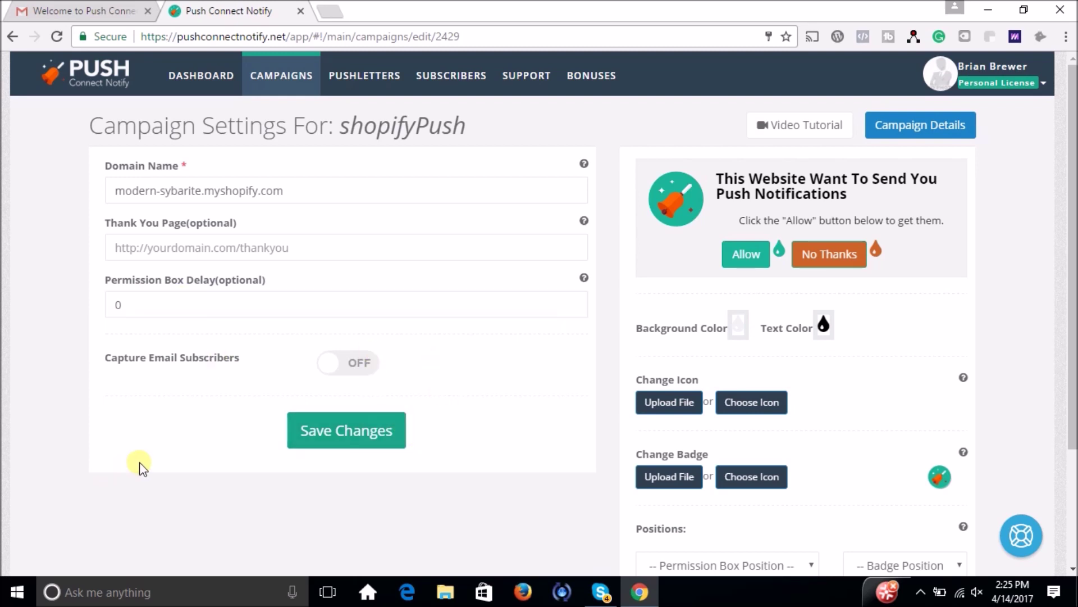
click(354, 372)
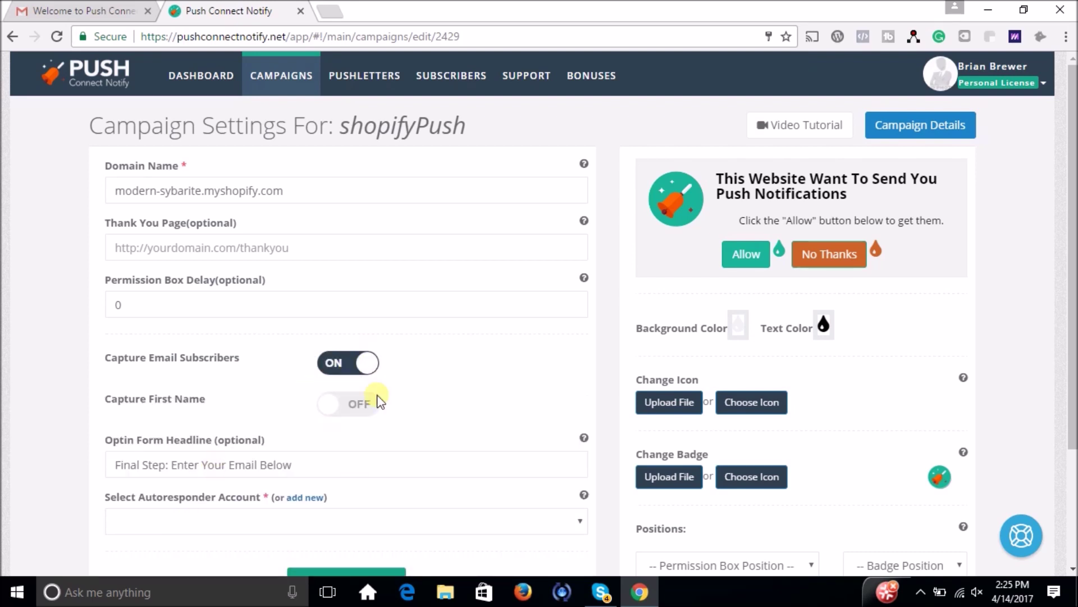
click(344, 368)
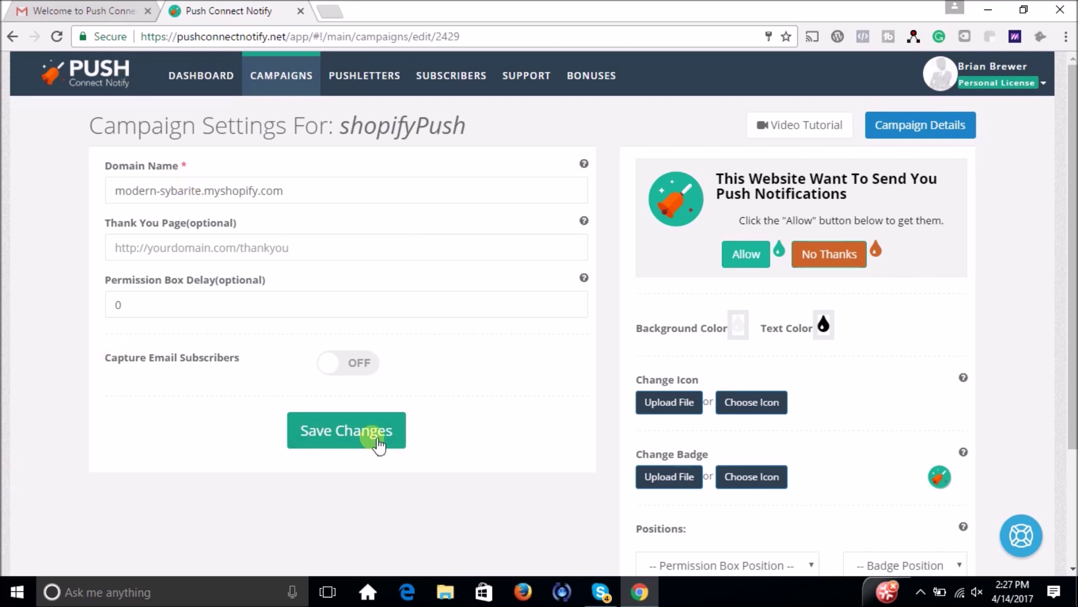
- Change the prompt heading to 'Modern Sybarite Wants…' and end the subtitle with 'get deals'
drag(855, 194, 674, 162)
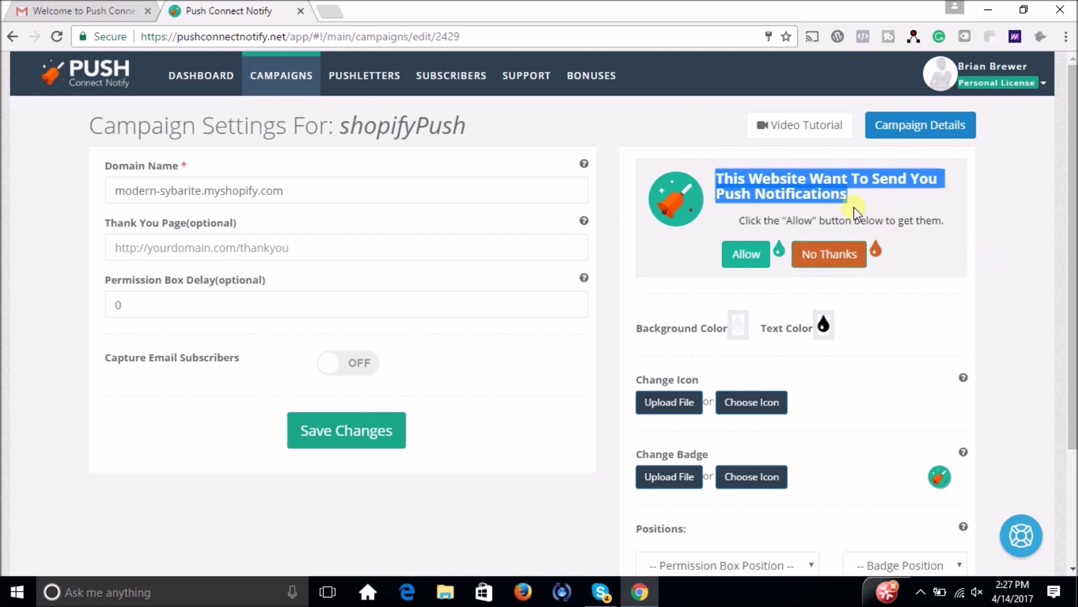
click(862, 190)
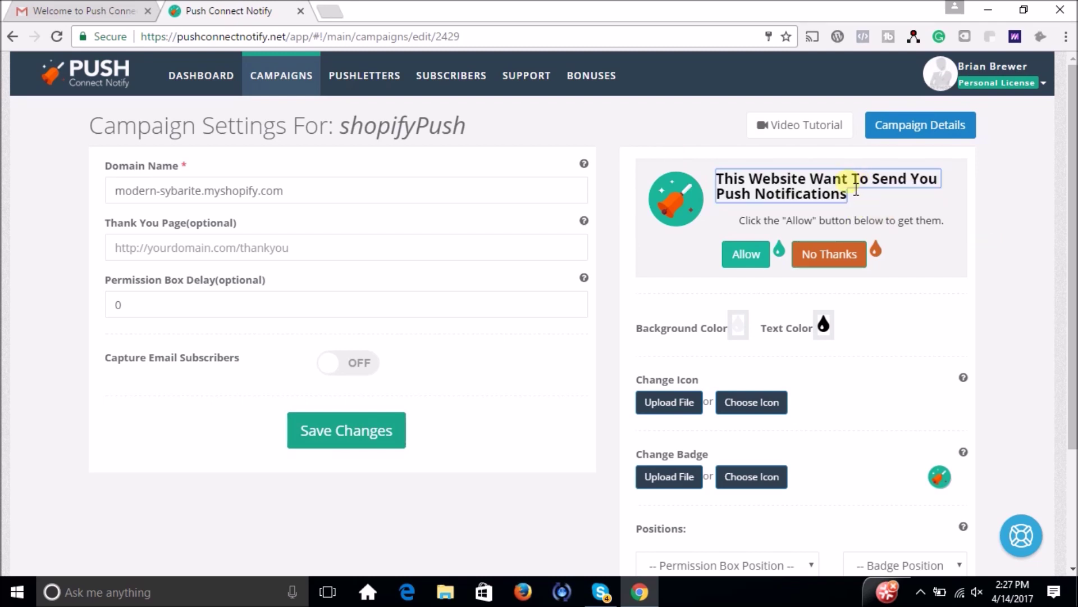
drag(856, 188, 695, 183)
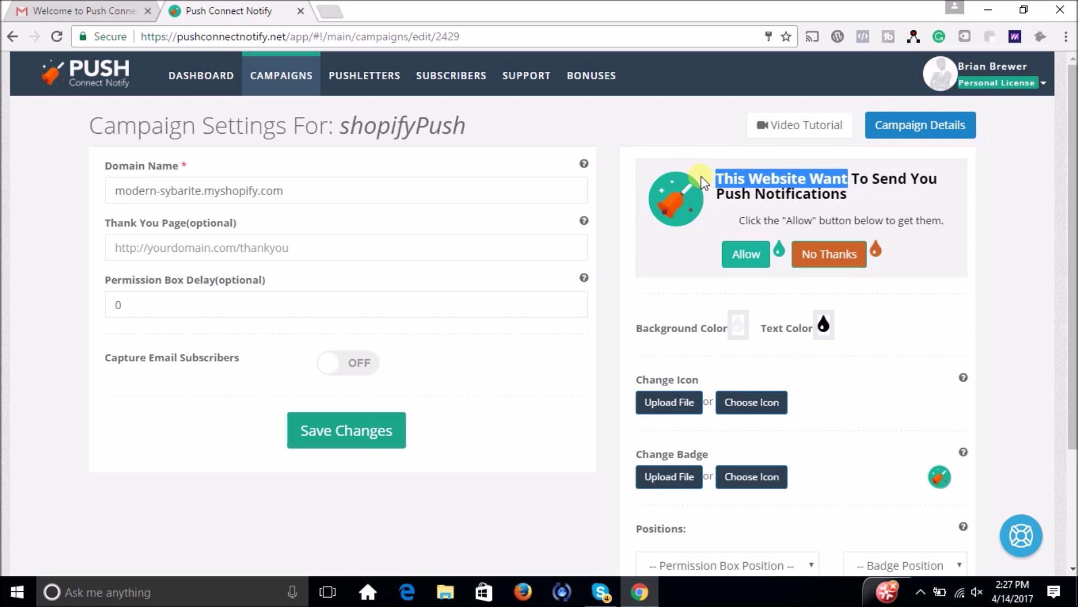
click(845, 181)
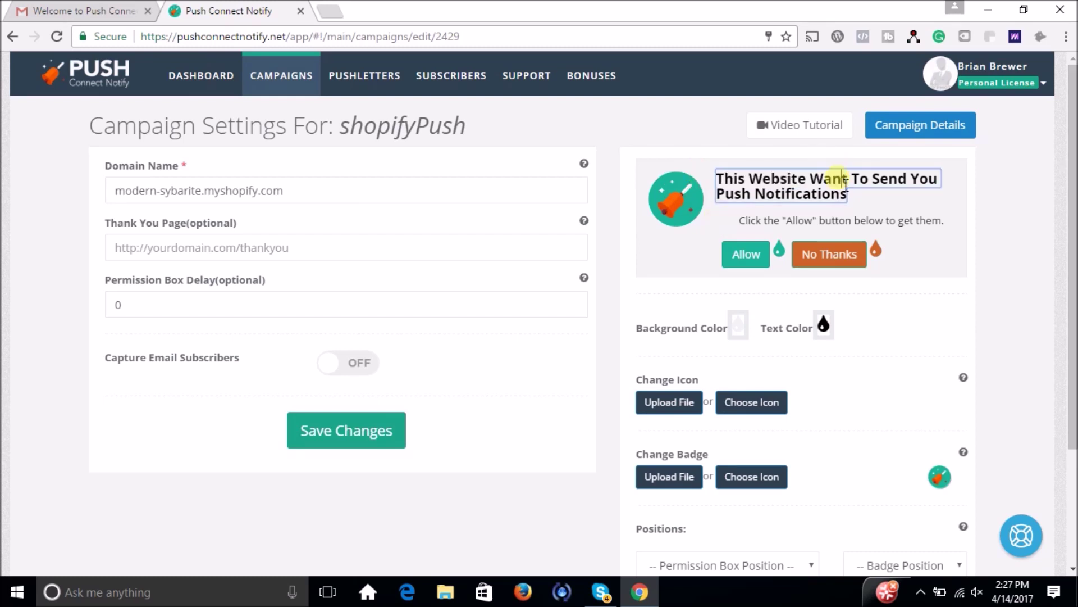
drag(846, 182, 678, 178)
text(M)
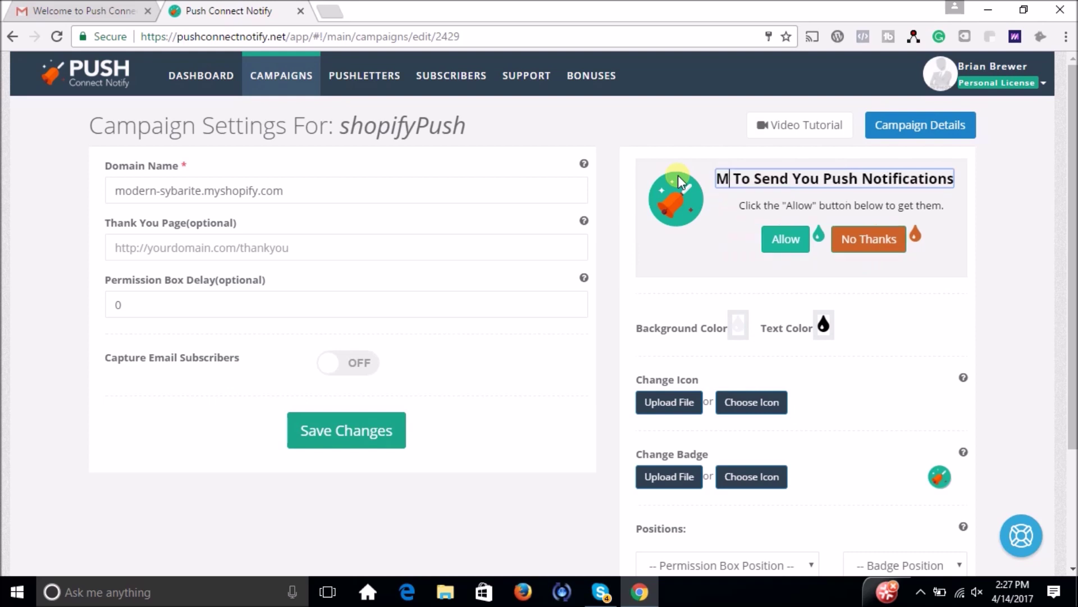
text(odern S)
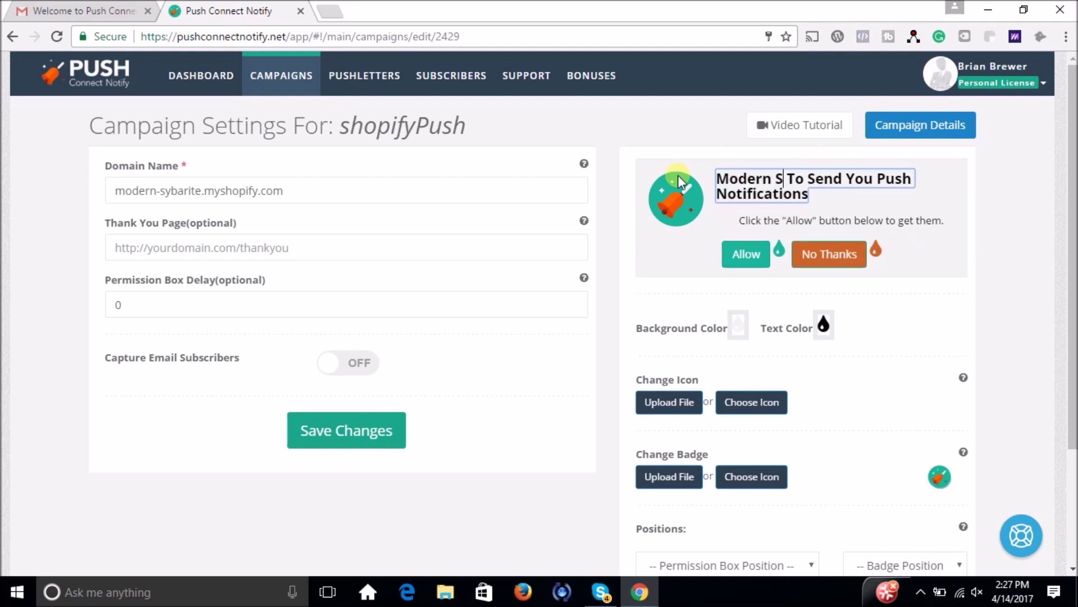
text(ybarite W)
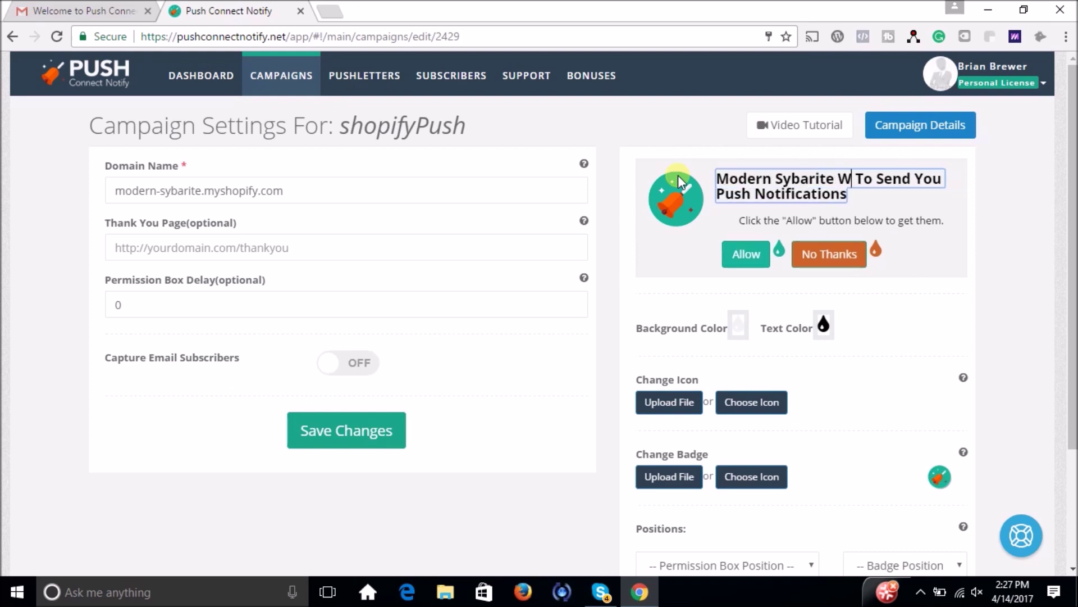
text(ants)
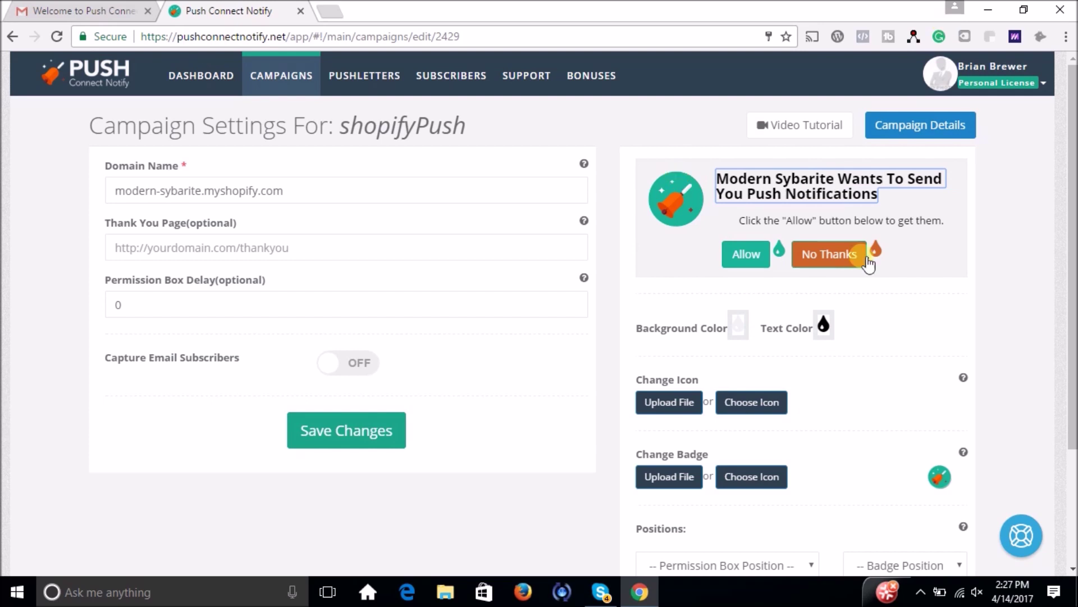
click(895, 215)
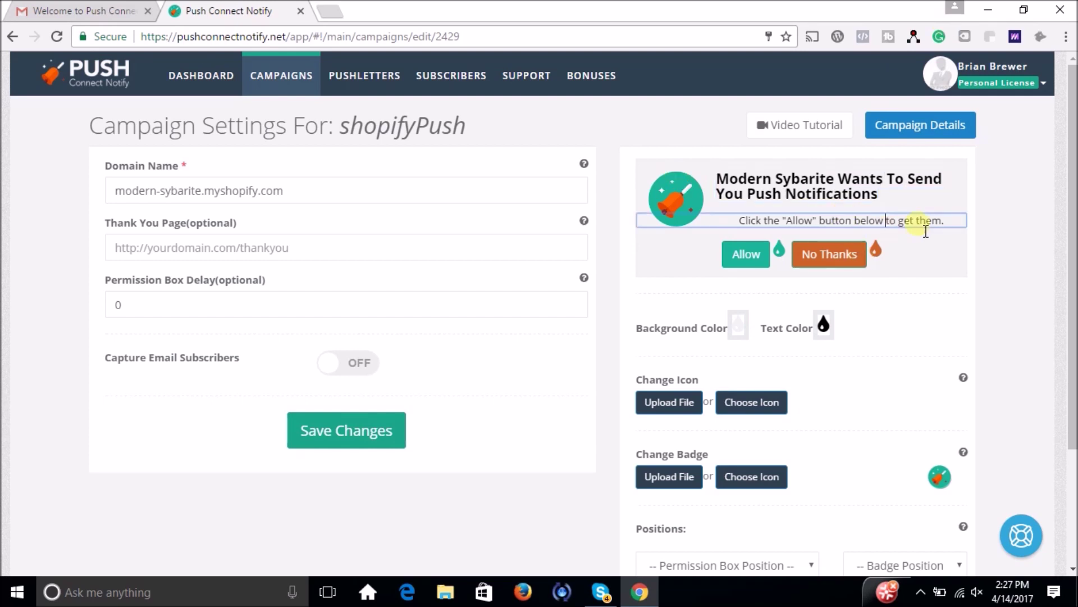
drag(947, 230, 904, 231)
text(get d)
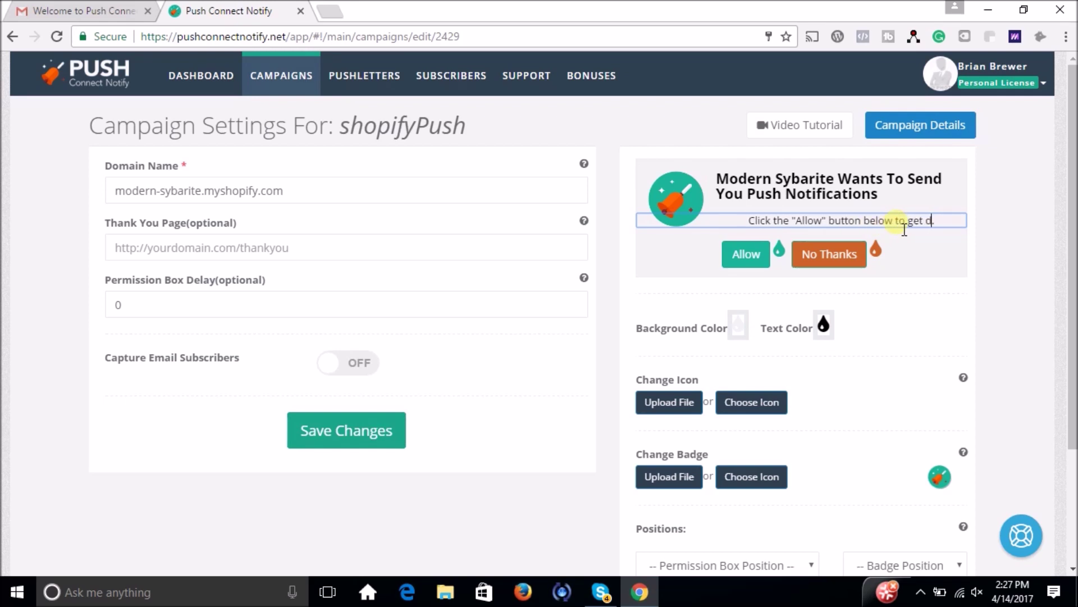
text(aals)
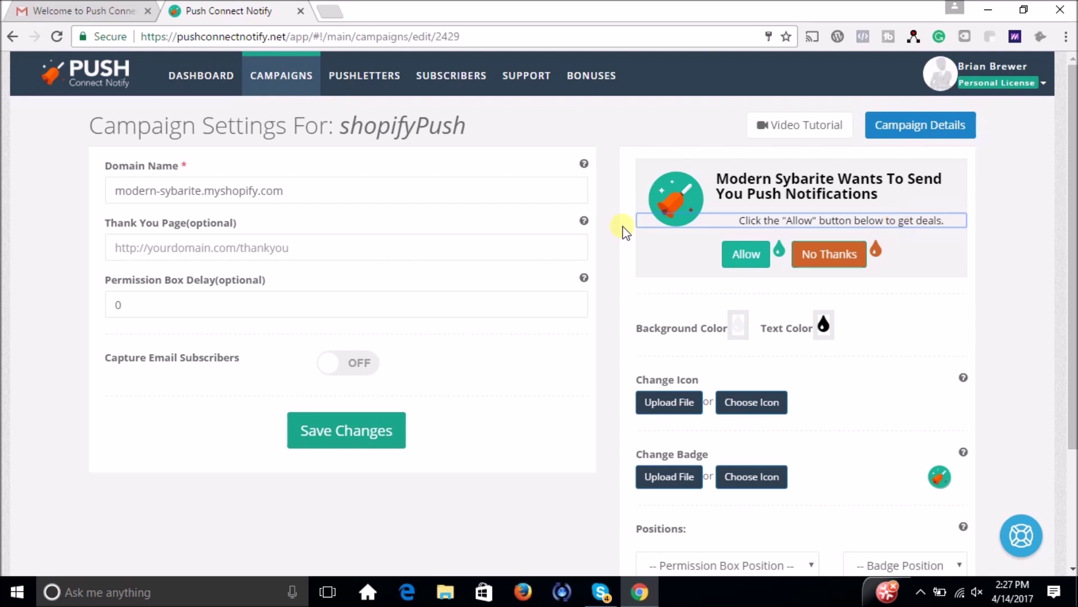
click(767, 259)
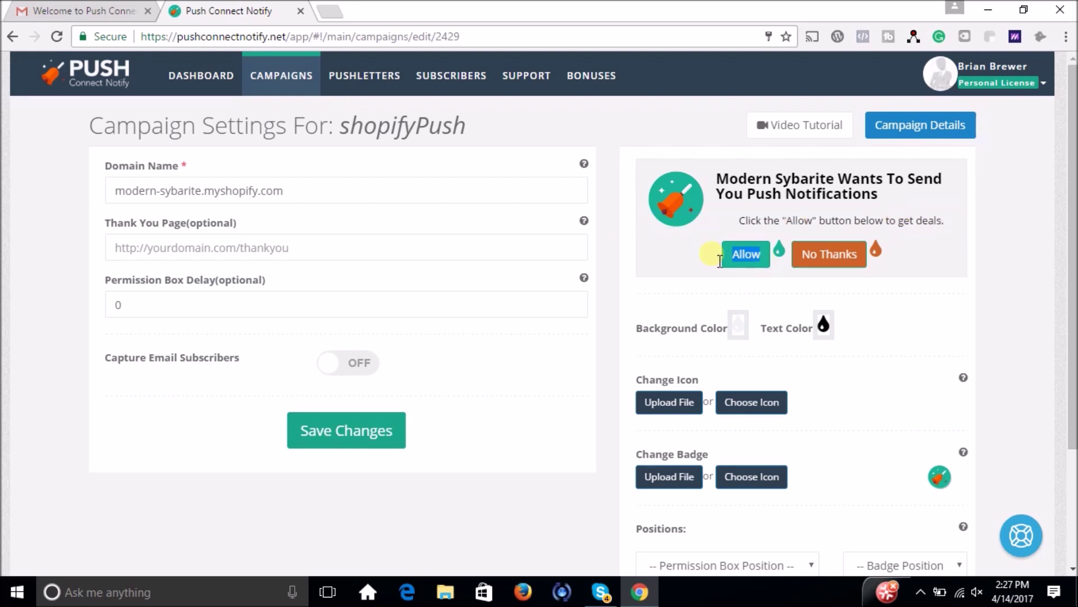
- Relabel the prompt buttons 'Yes Please' and 'No Deals'
drag(768, 260, 717, 253)
text(Yes)
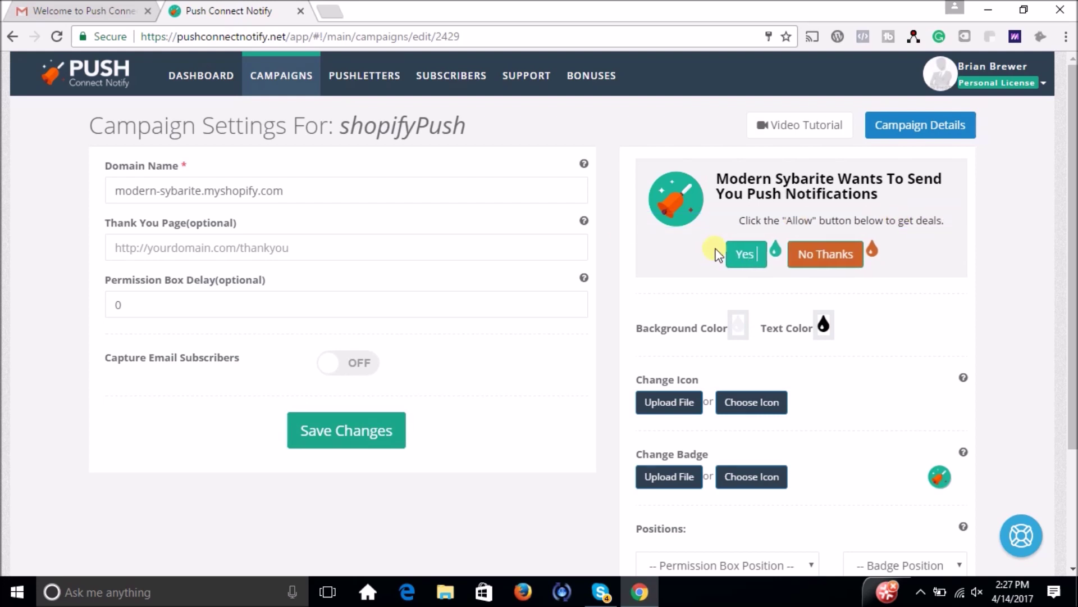
text( Plese)
key(BackSpace)
key(BackSpace)
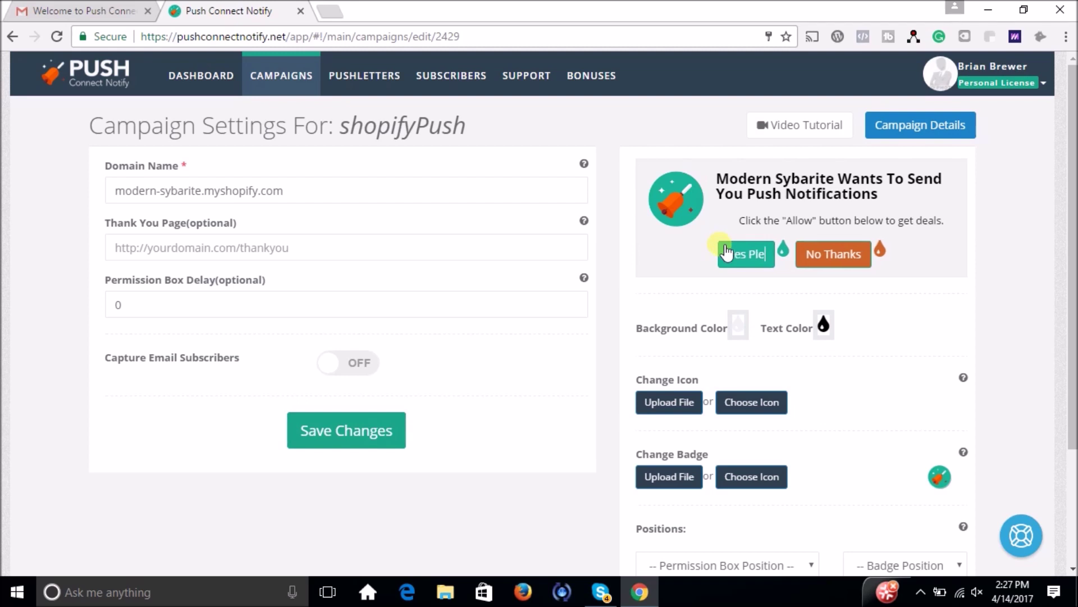
text(ase)
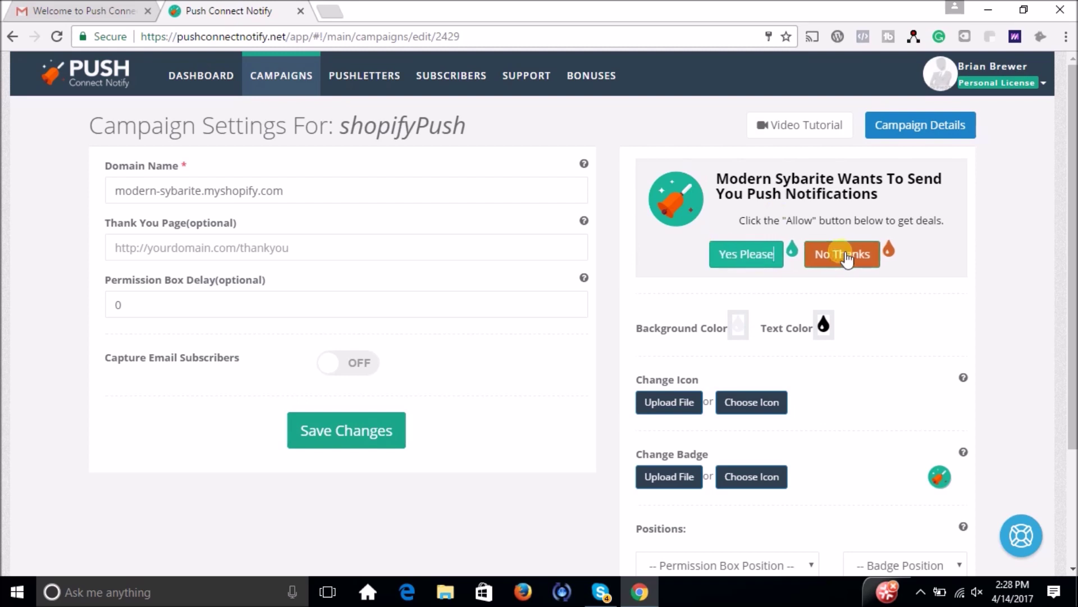
drag(832, 261, 896, 264)
text(Deals)
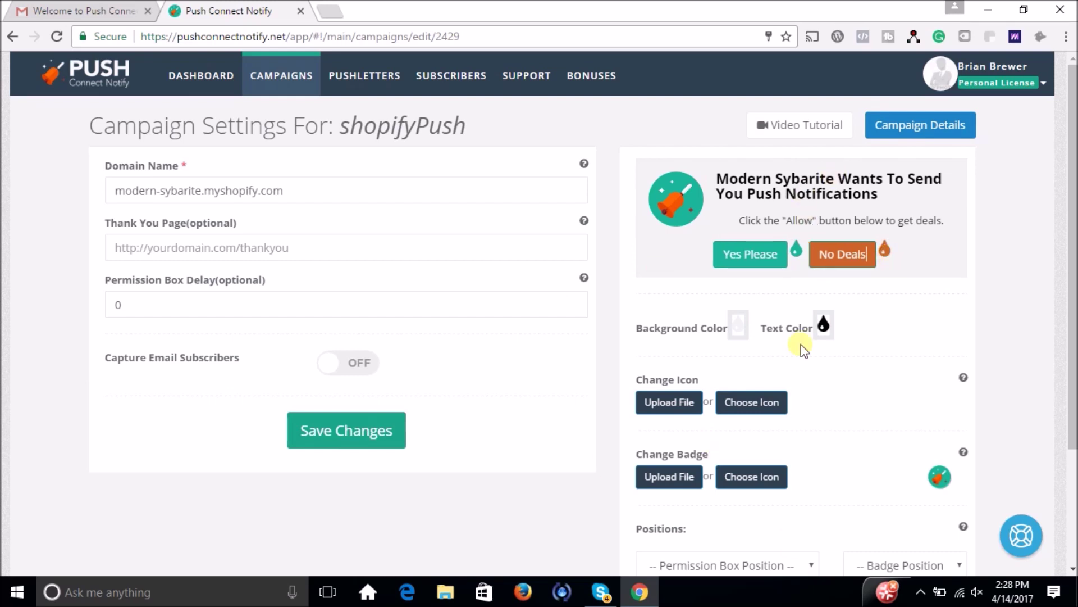
click(739, 330)
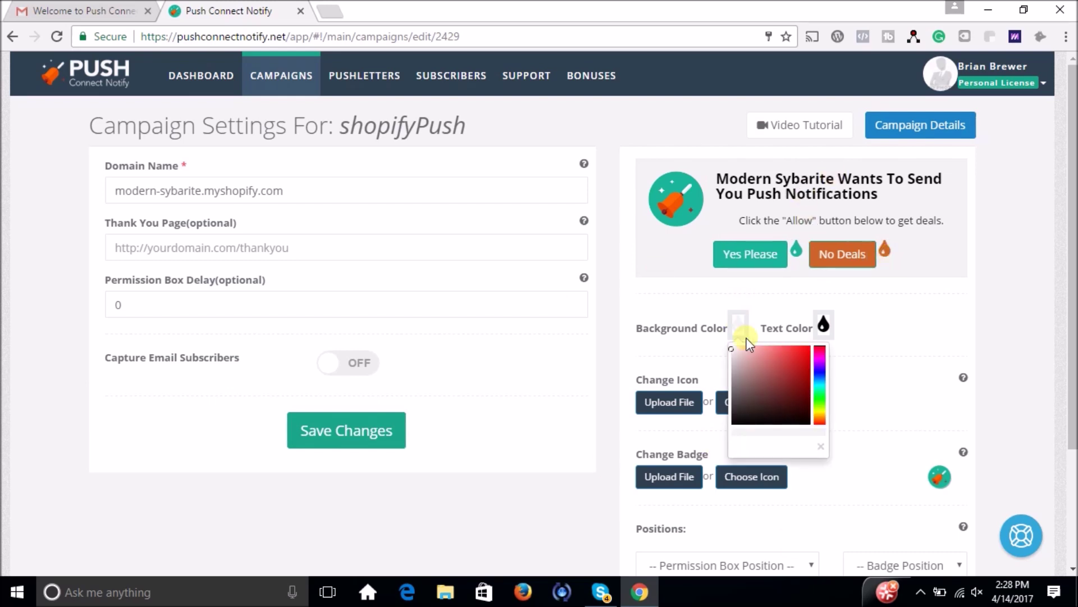
- Set the permission prompt background to a pale pink
click(794, 362)
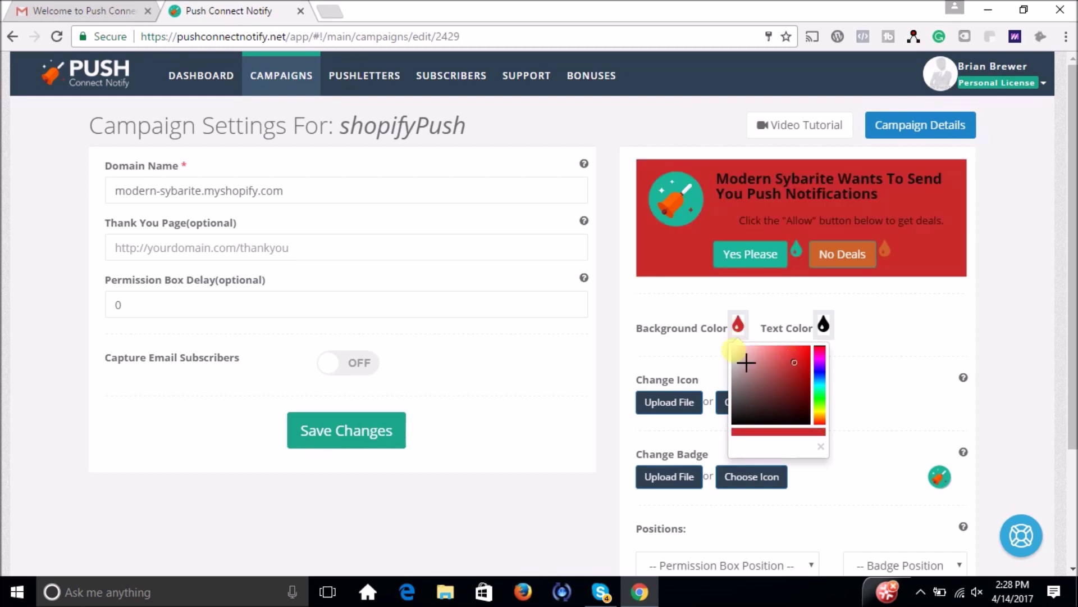
click(733, 349)
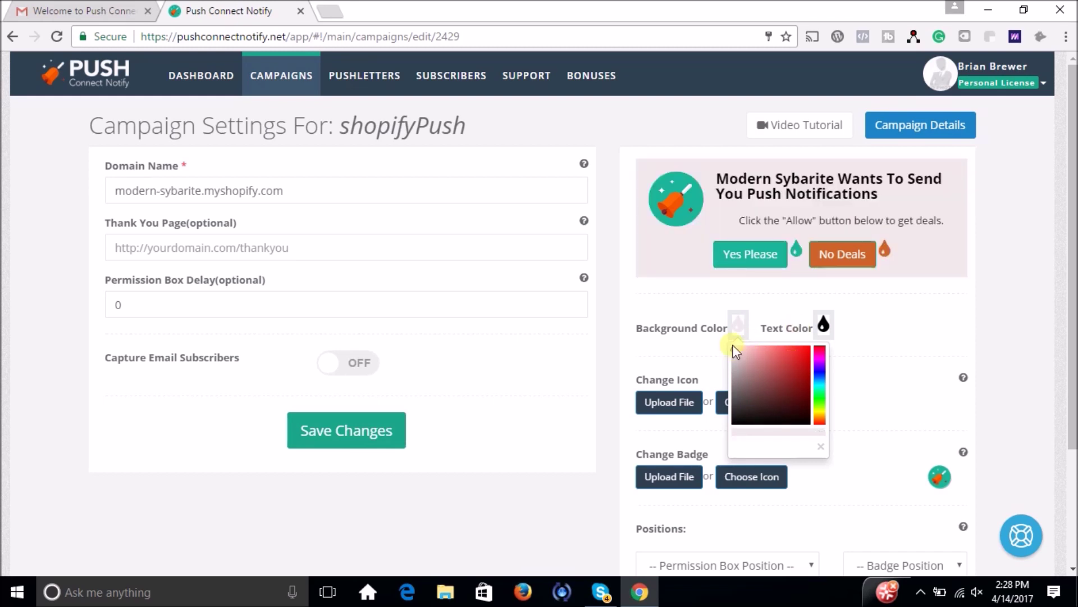
click(870, 328)
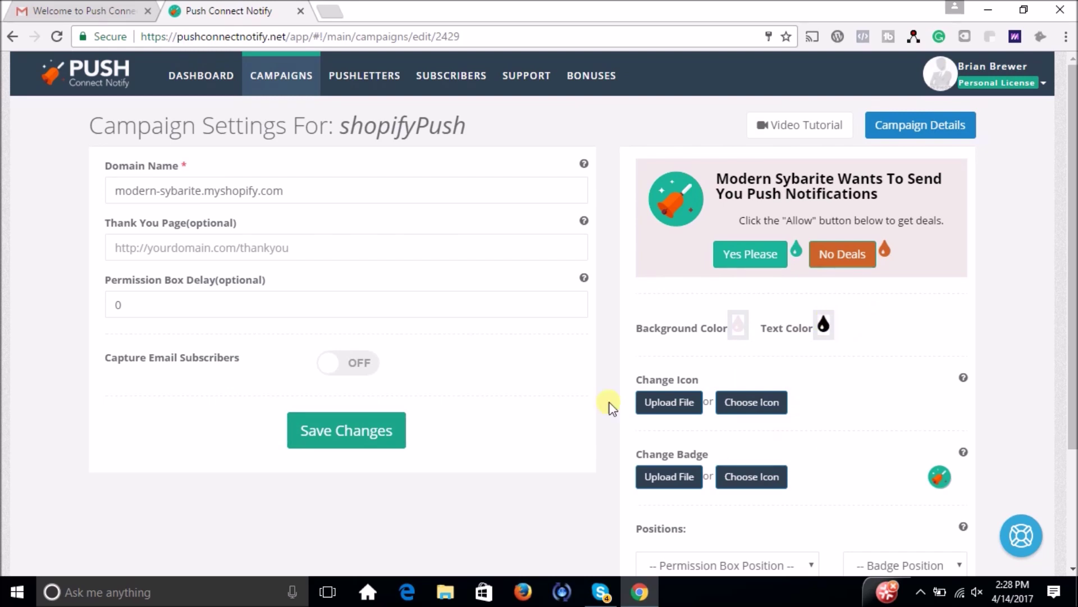
- Try red for the prompt text, then set it back to black
click(823, 325)
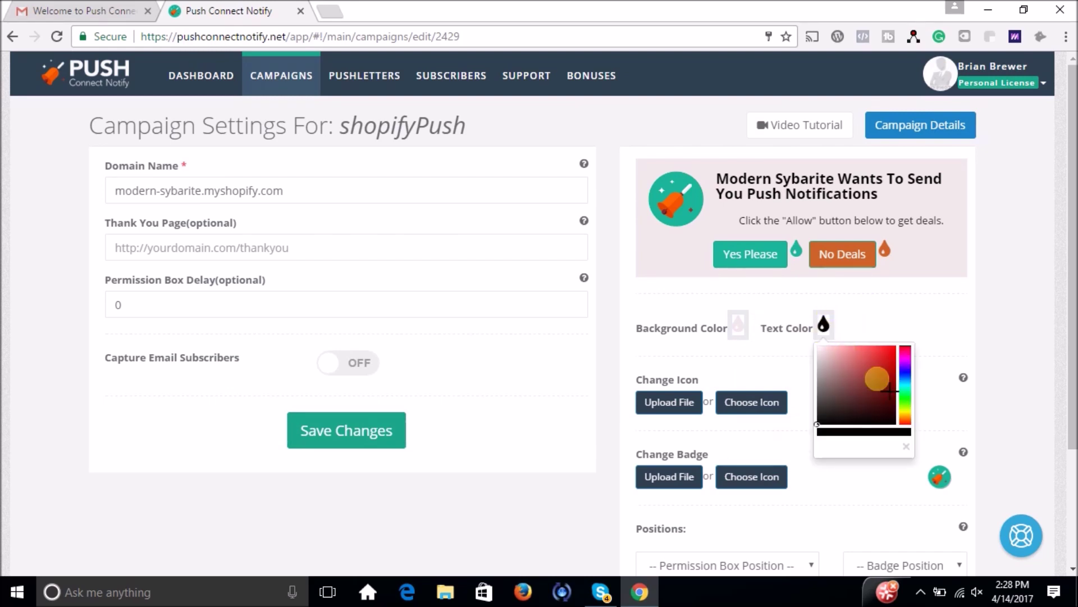
drag(874, 380, 886, 357)
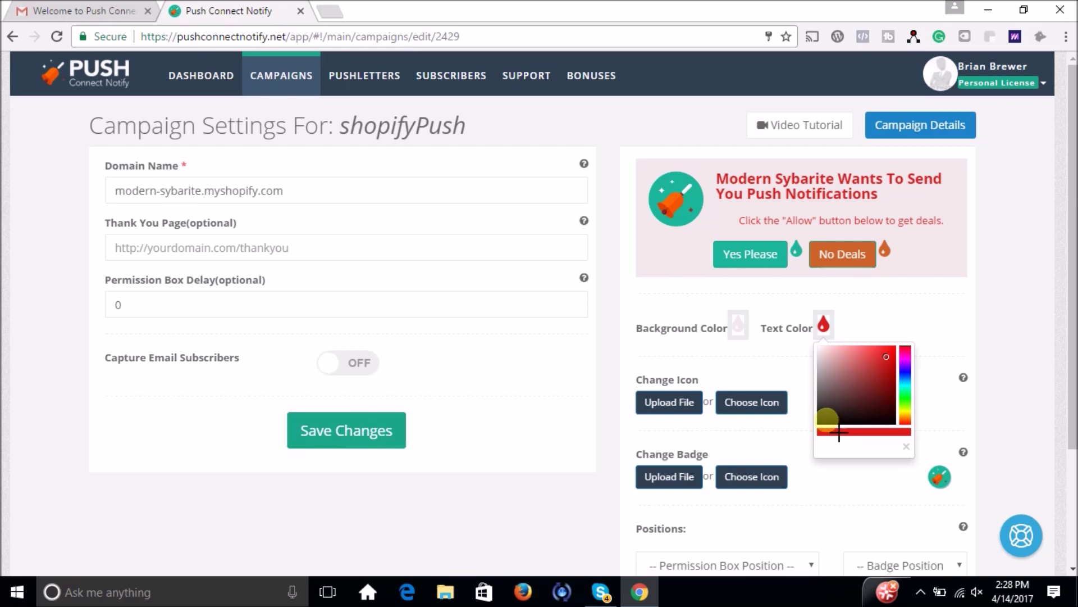
click(826, 420)
click(934, 315)
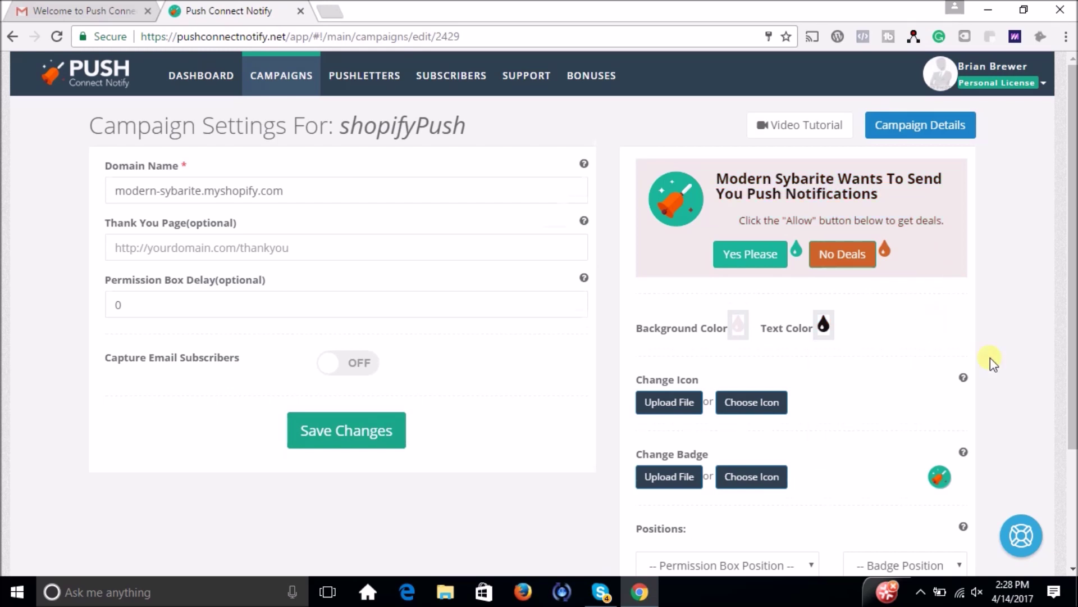
scroll(988, 357, down, 2)
- Show the built-in icon choices for the prompt
scroll(752, 344, up, 2)
click(776, 404)
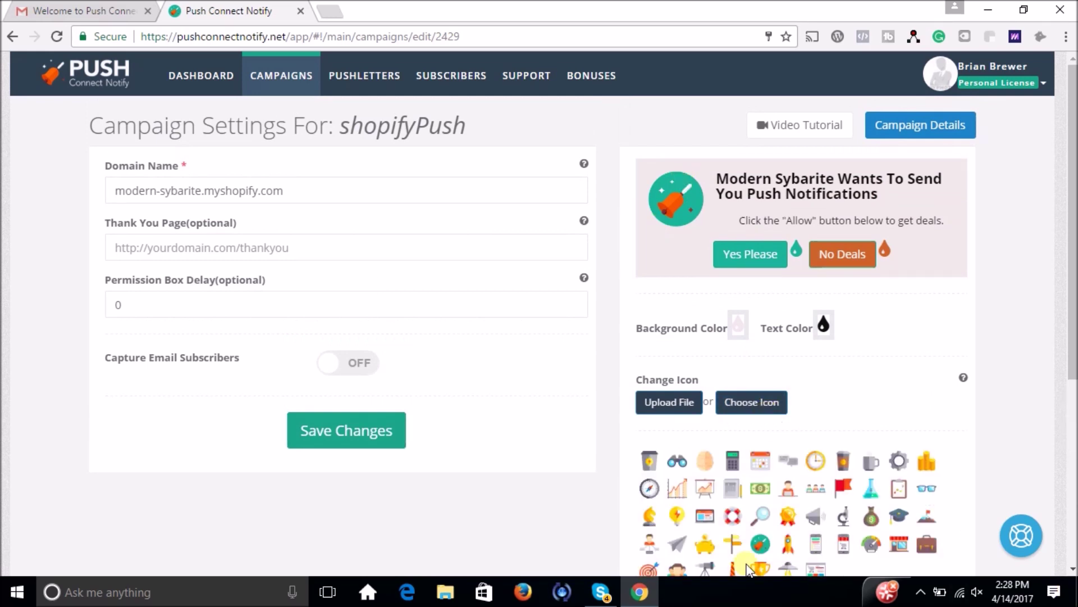
scroll(842, 506, down, 2)
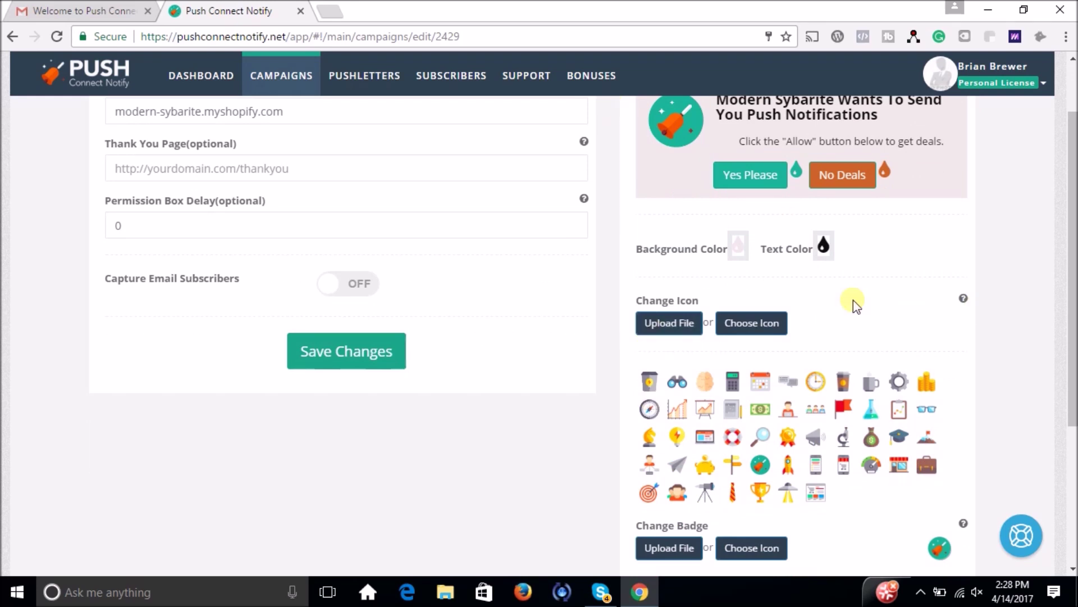
scroll(854, 308, up, 1)
scroll(861, 310, up, 2)
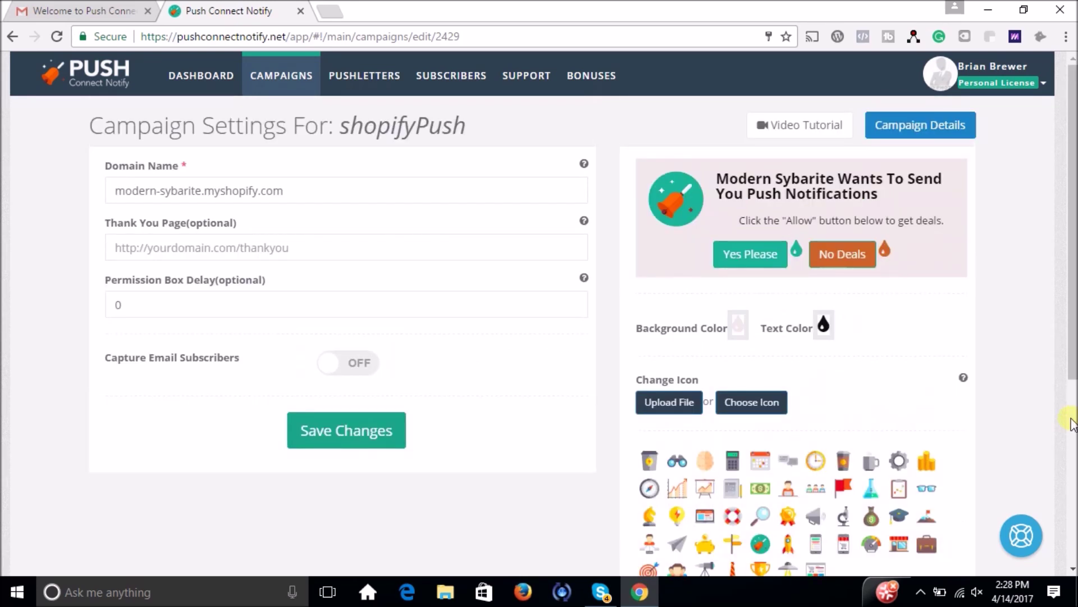
scroll(1072, 424, down, 4)
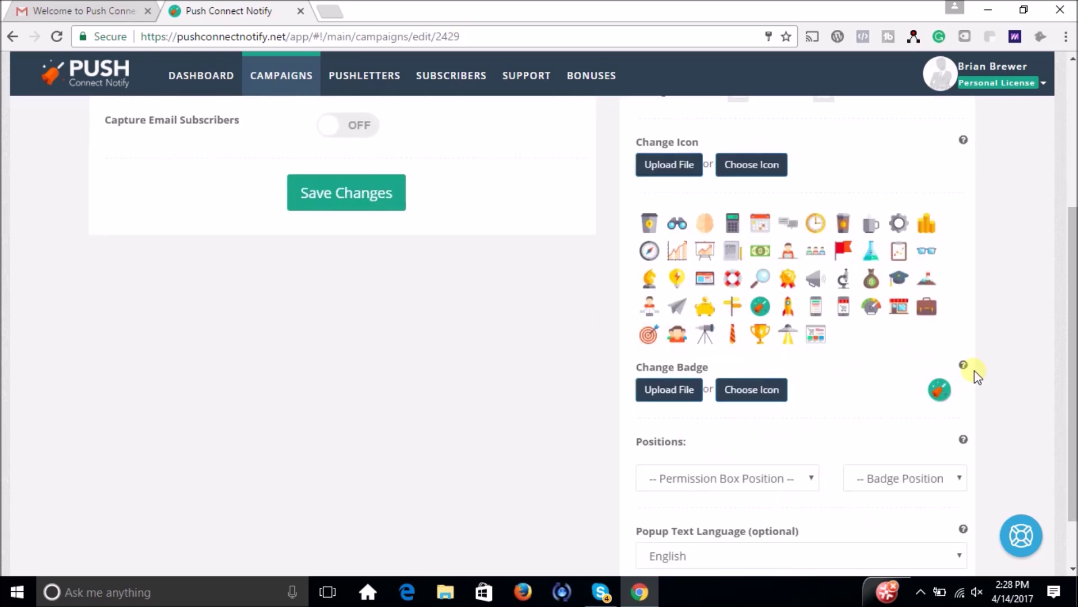
- Set permission box position to Center and badge position to Right
click(761, 477)
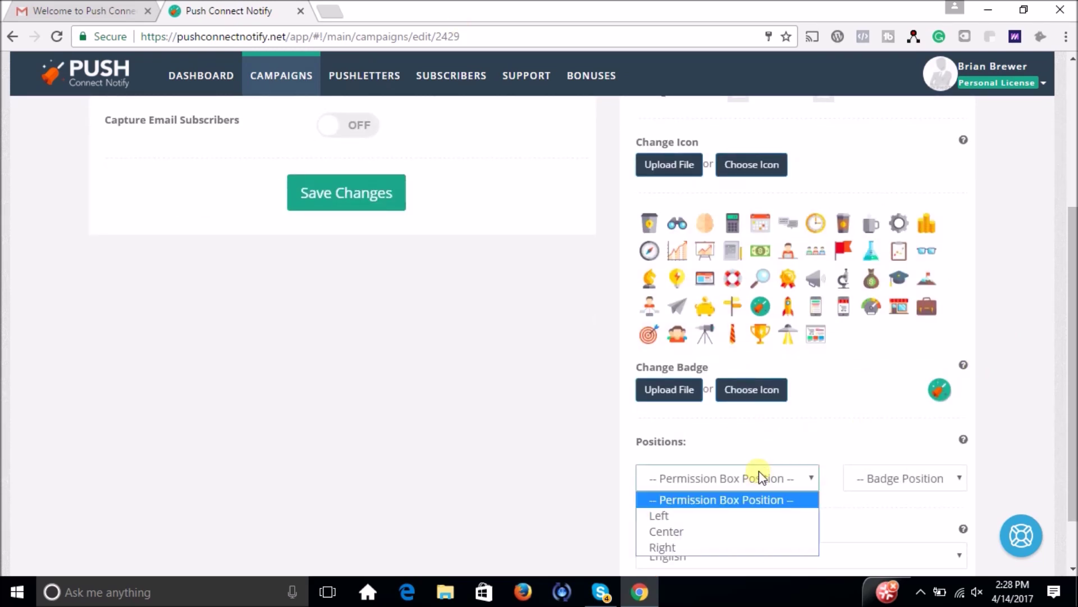
click(716, 530)
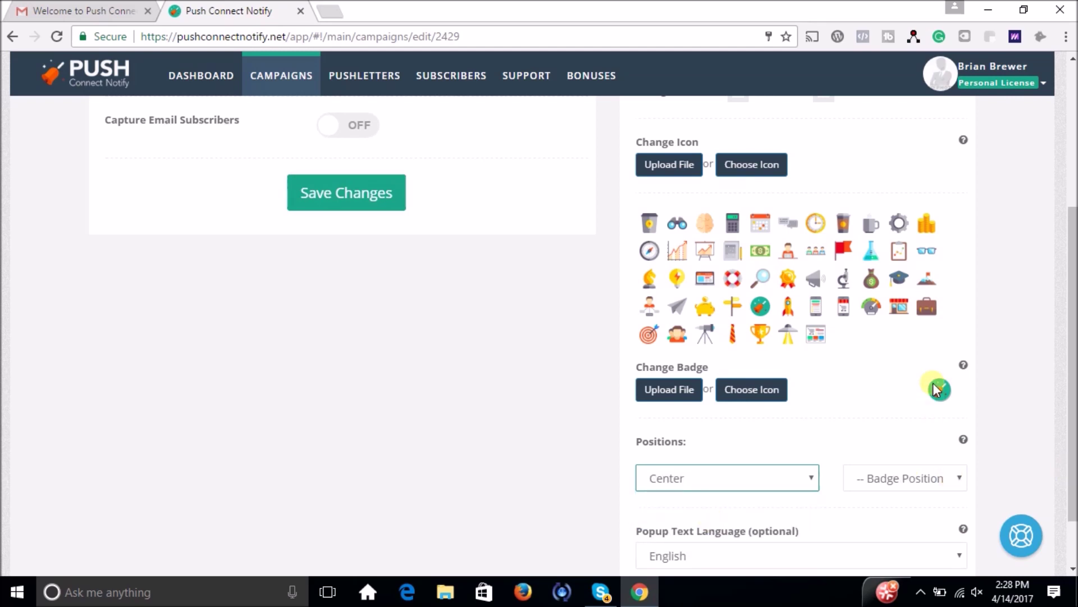
click(924, 482)
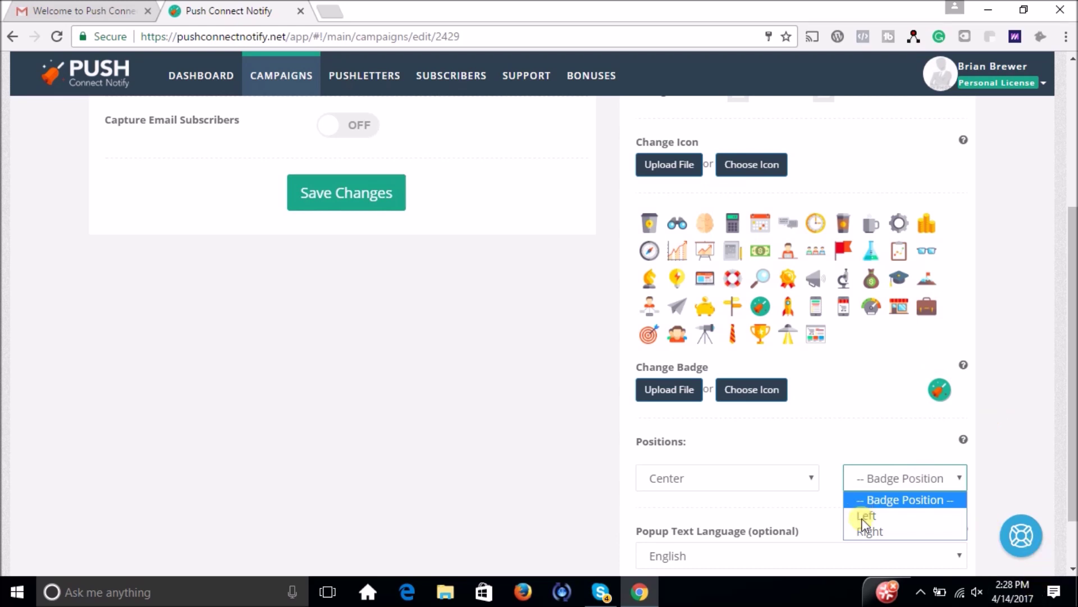
click(889, 532)
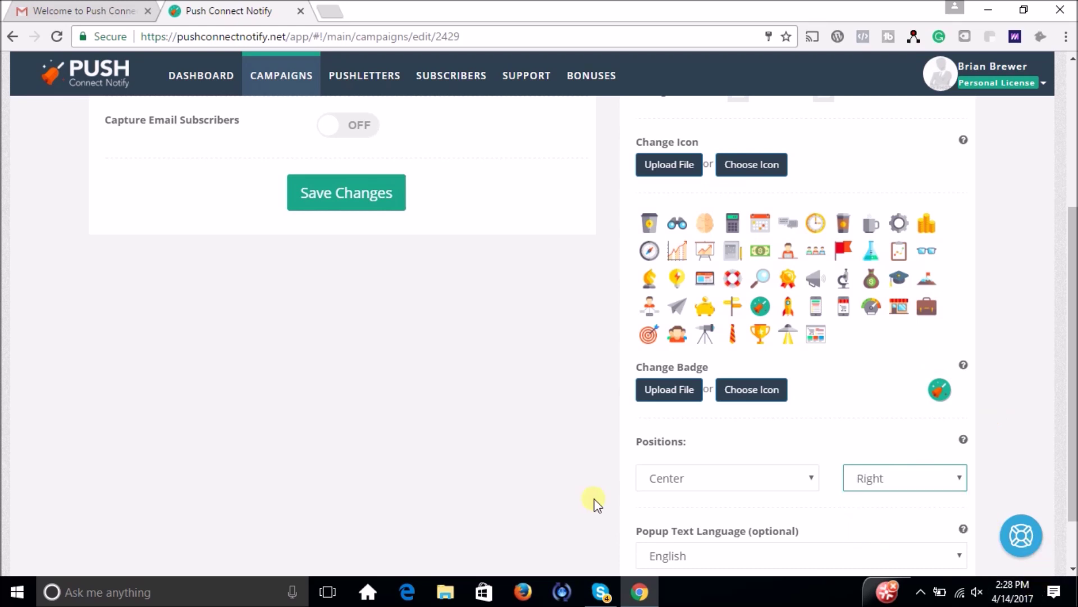
scroll(531, 465, up, 5)
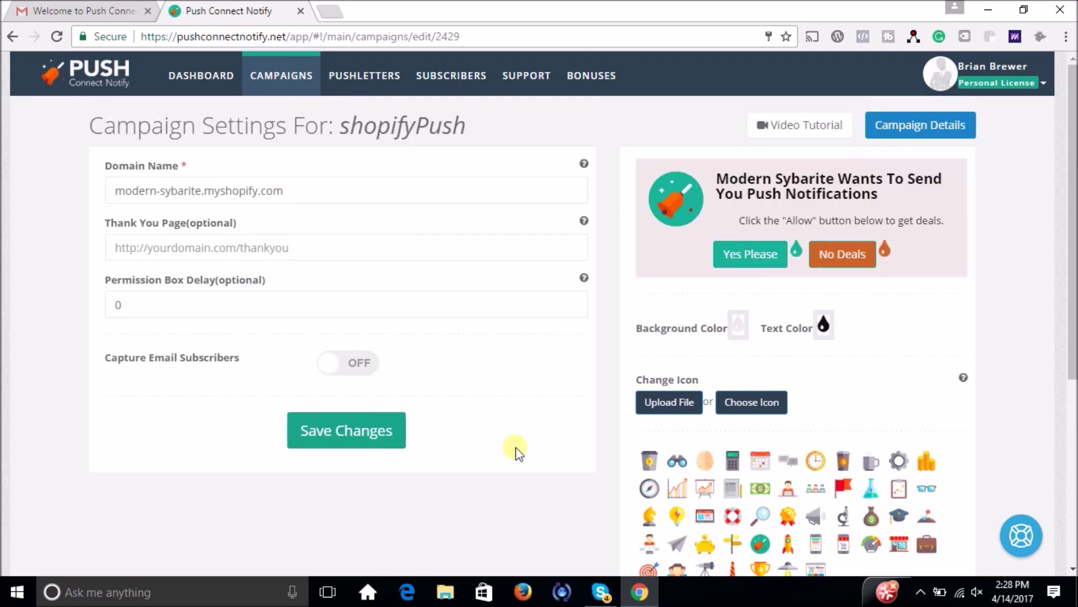
- Save the campaign settings and go to the campaign's details page
click(339, 432)
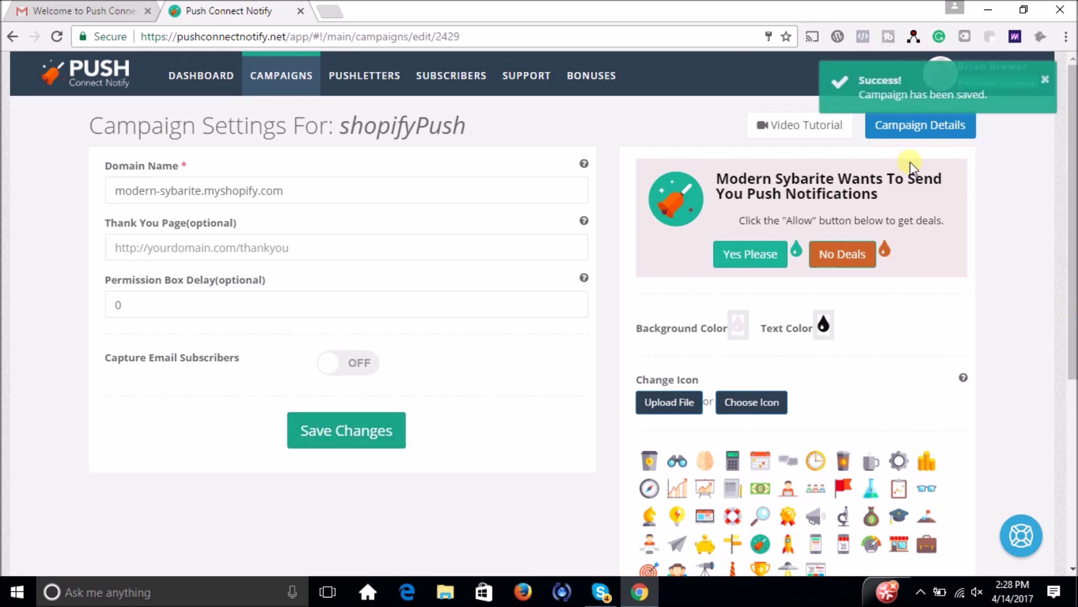
click(947, 128)
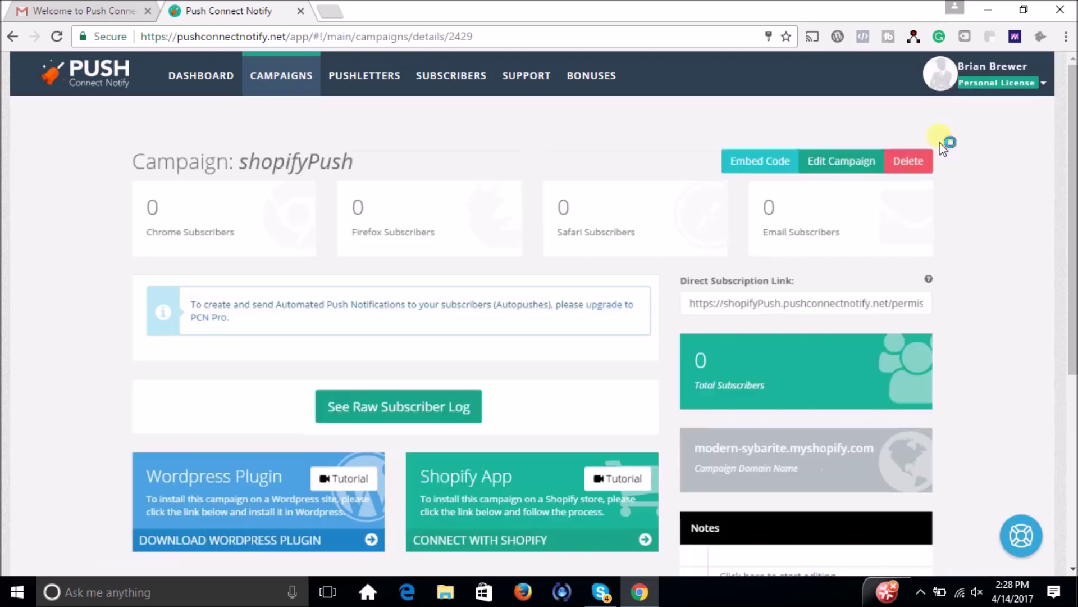
scroll(428, 464, down, 3)
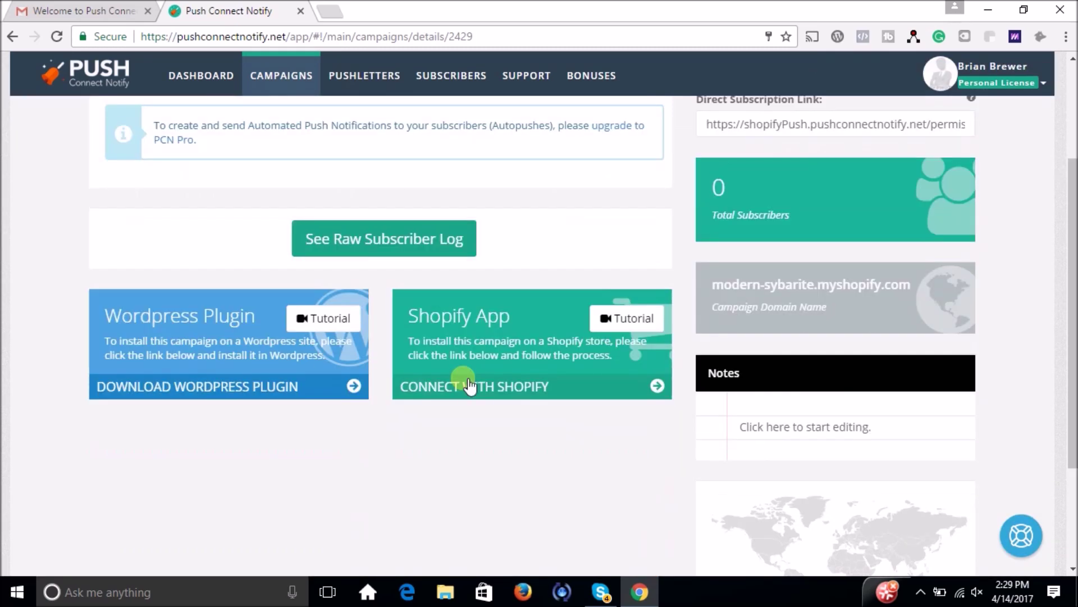
- Connect the campaign to the Shopify store modern-sybarite.myshopify.com
click(472, 393)
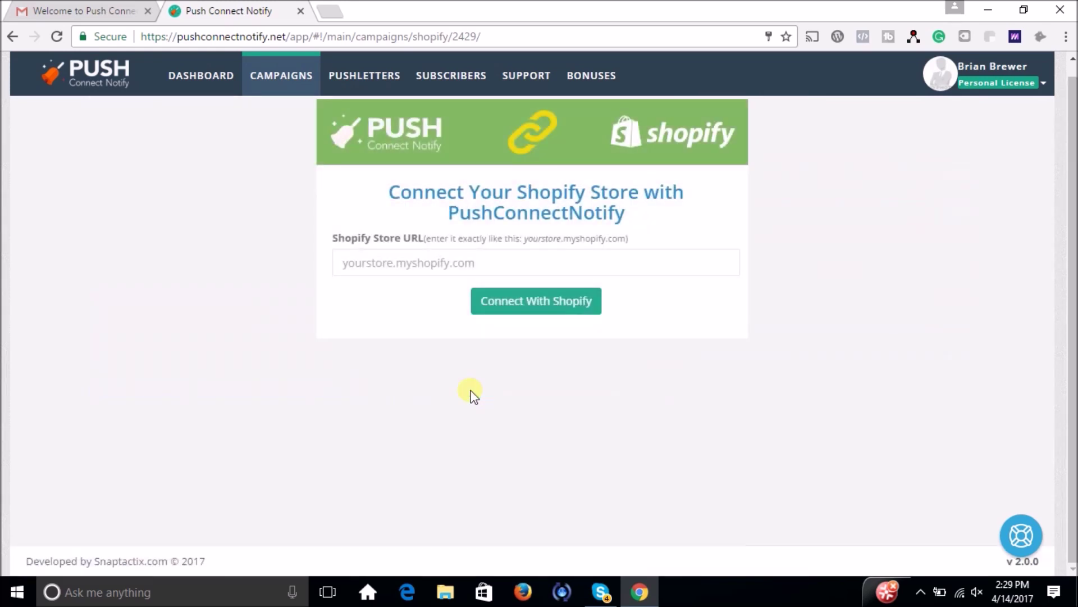
click(497, 267)
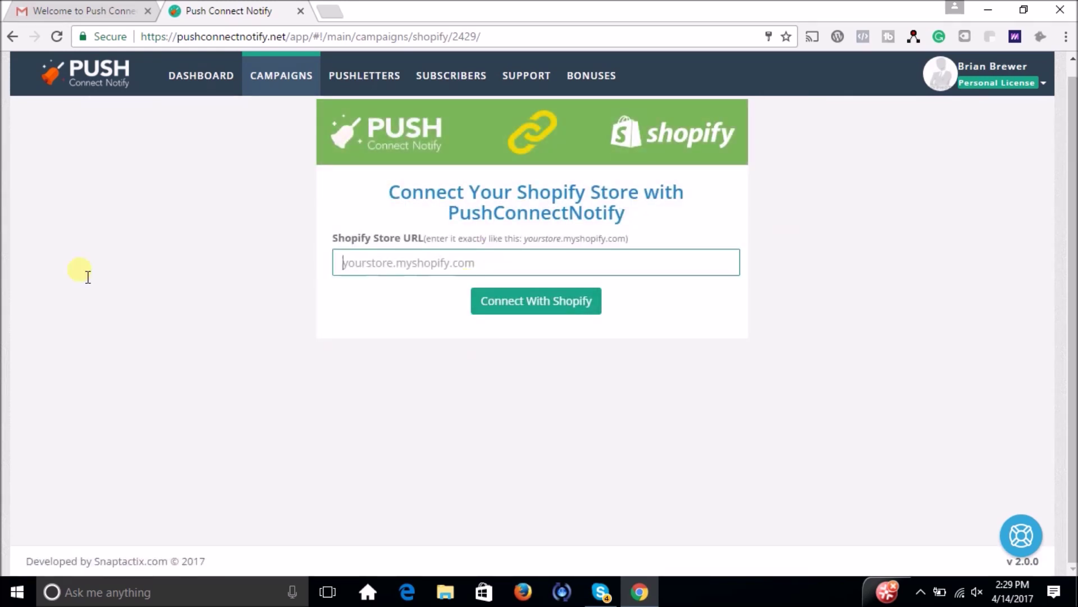
text(modern-sybarite)
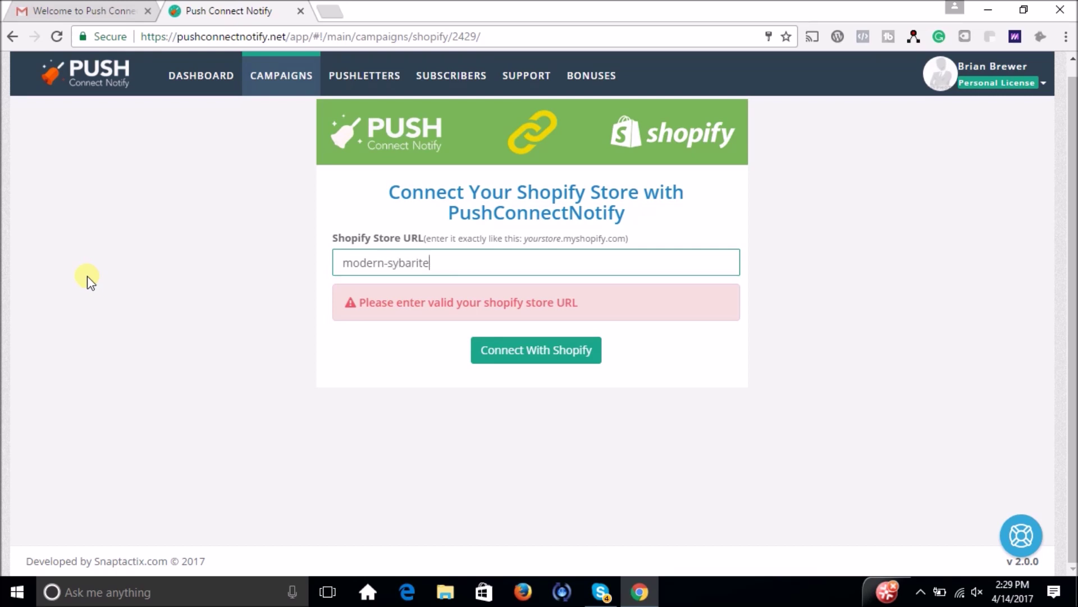
text(.myshopif)
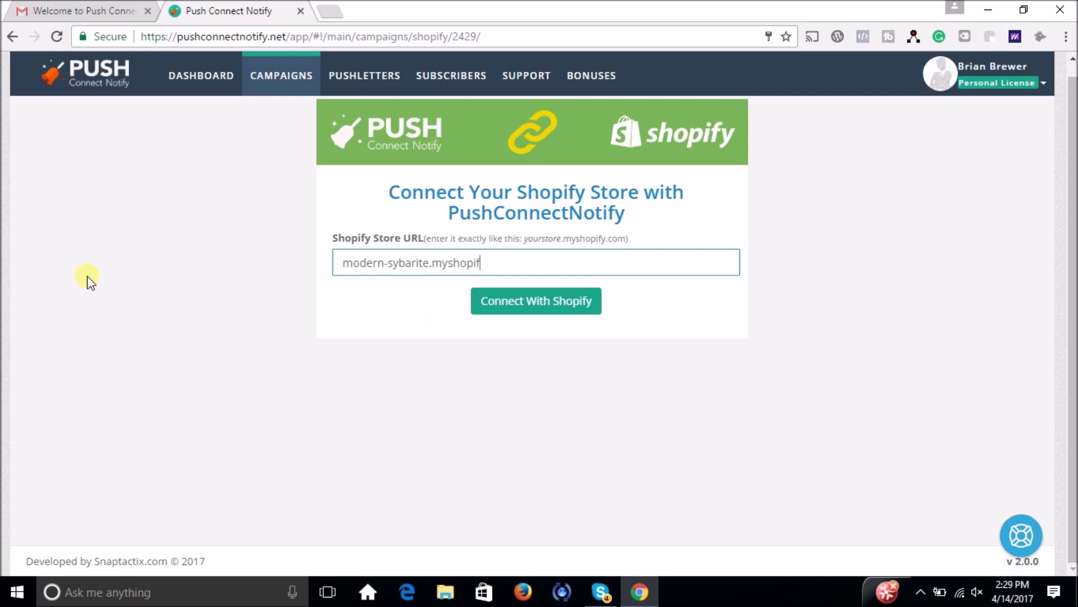
text(y.com)
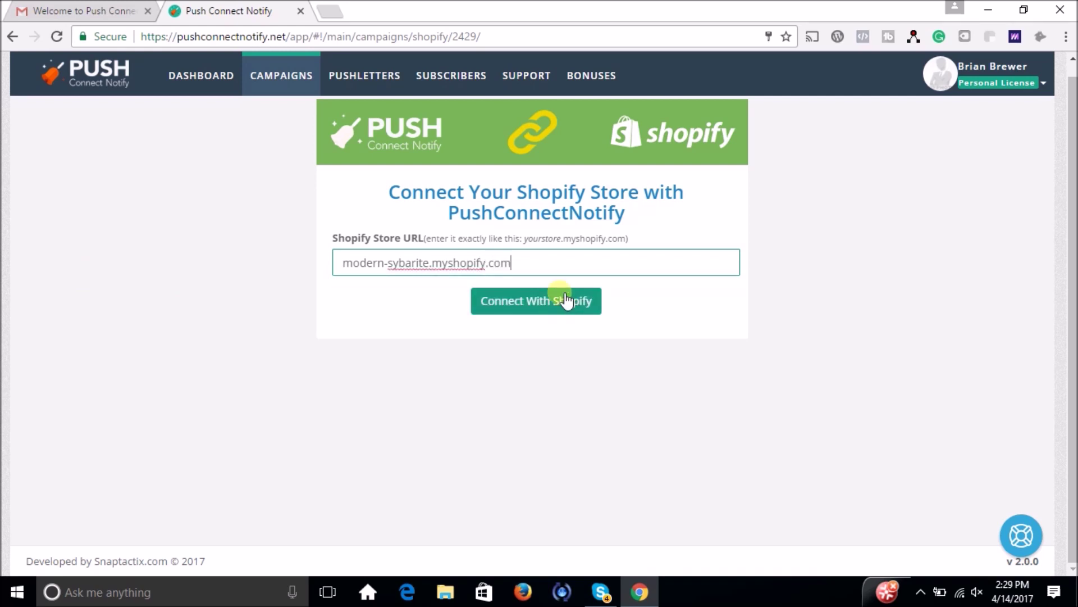
click(548, 308)
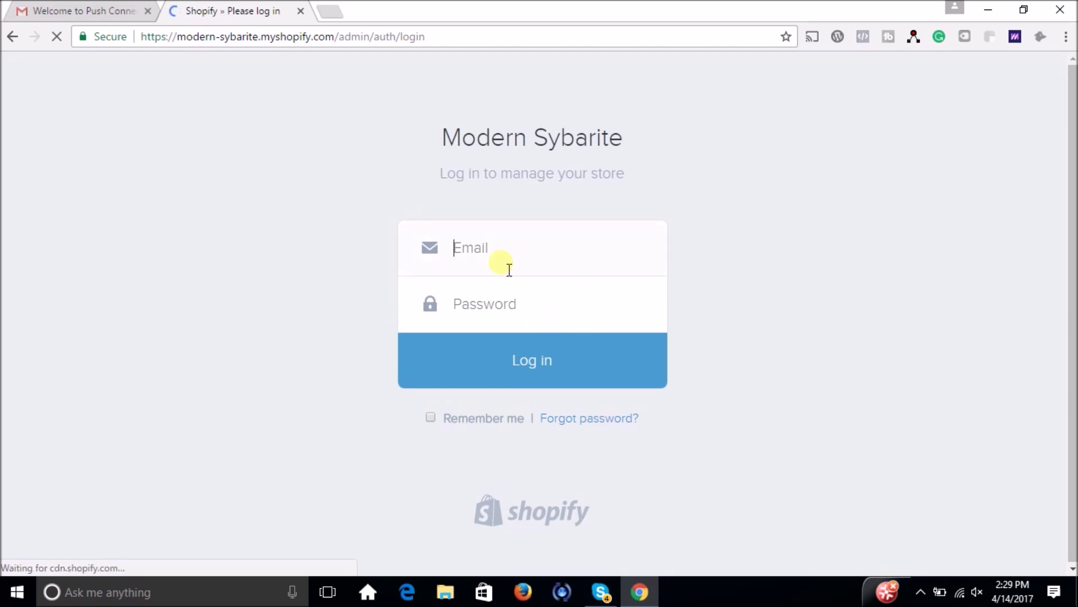
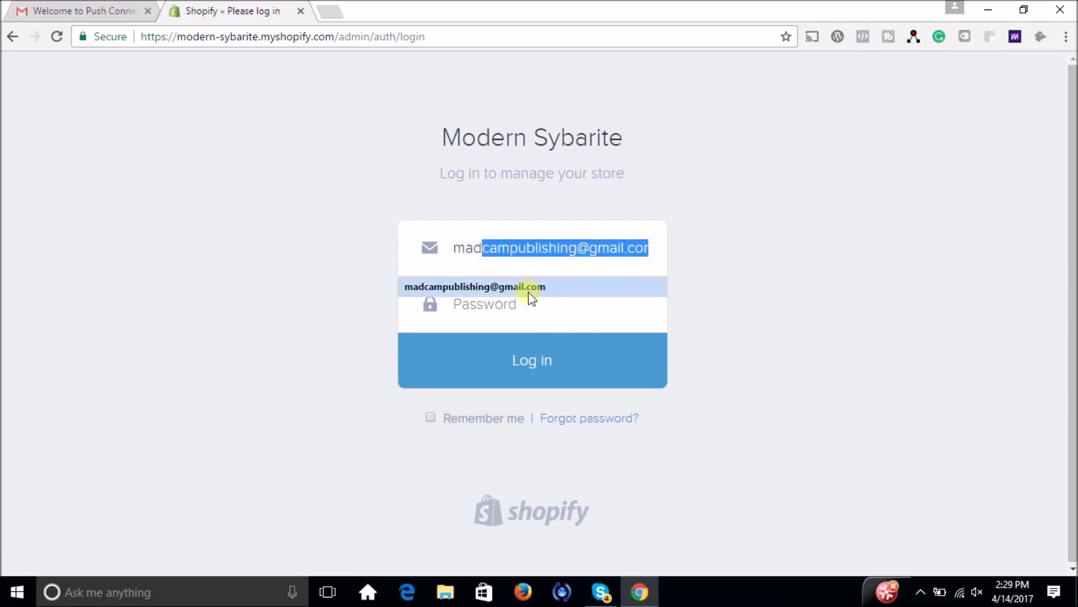
- Sign in to the Modern Sybarite Shopify admin and approve installing Push Connect Notify
click(530, 287)
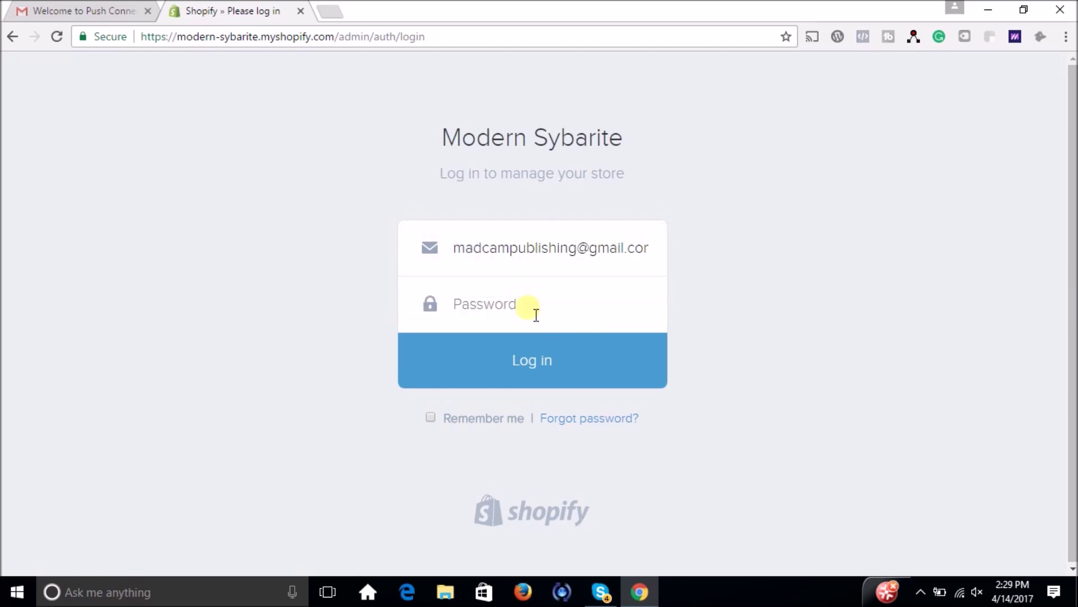
text(p)
click(463, 352)
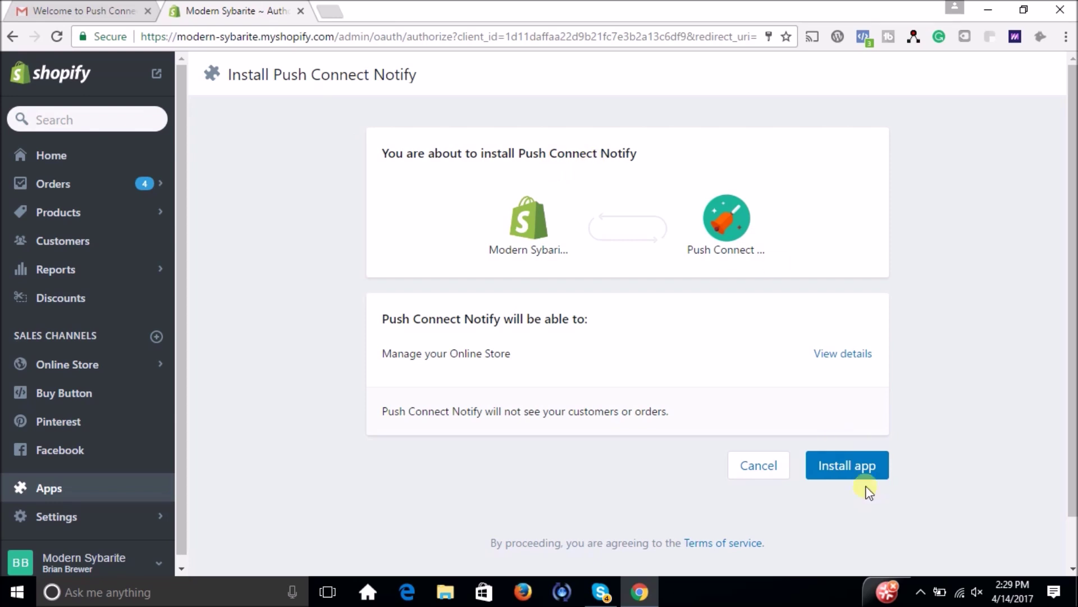
click(857, 457)
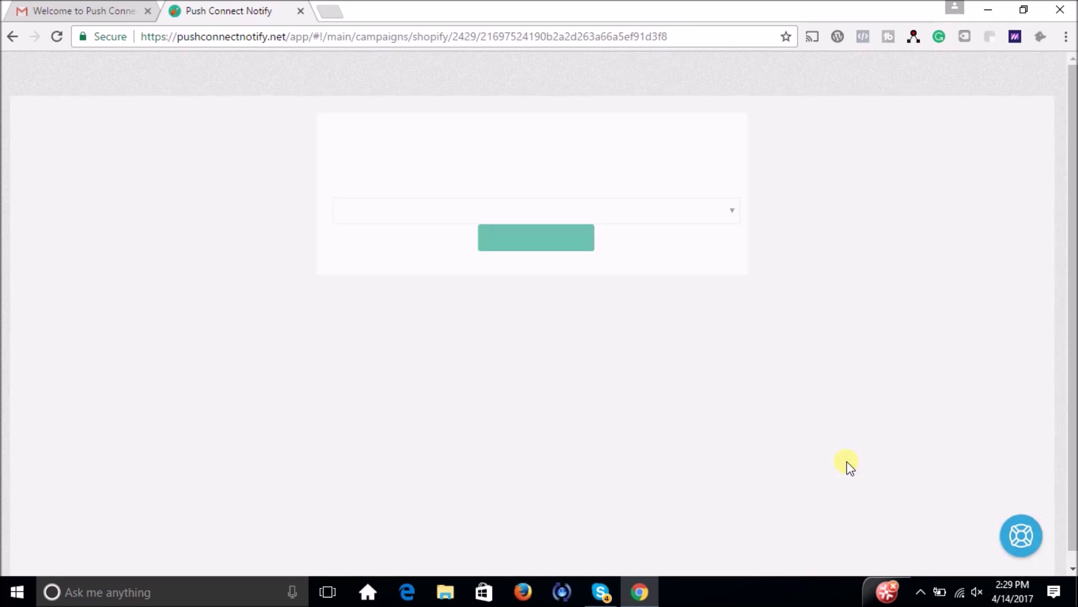
- Install the shopifyPush campaign code on the Shopify store
click(716, 283)
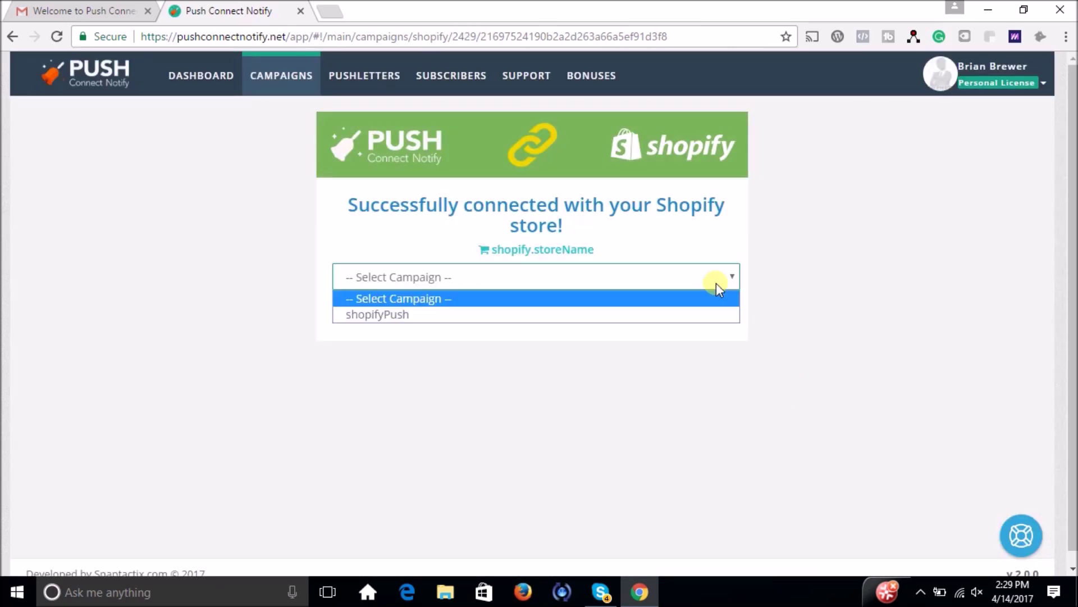
click(391, 315)
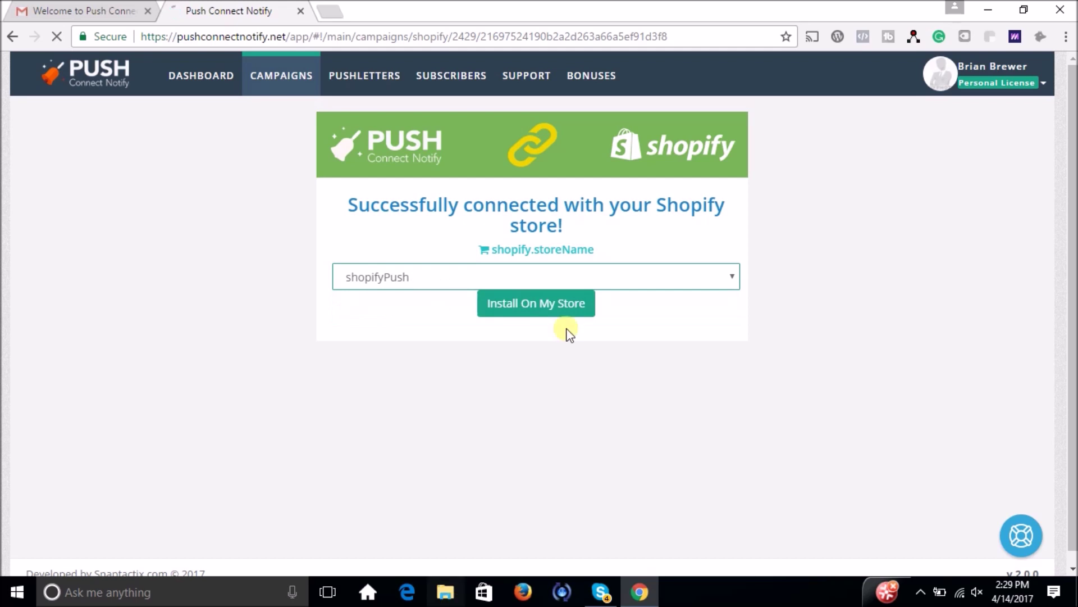
click(540, 304)
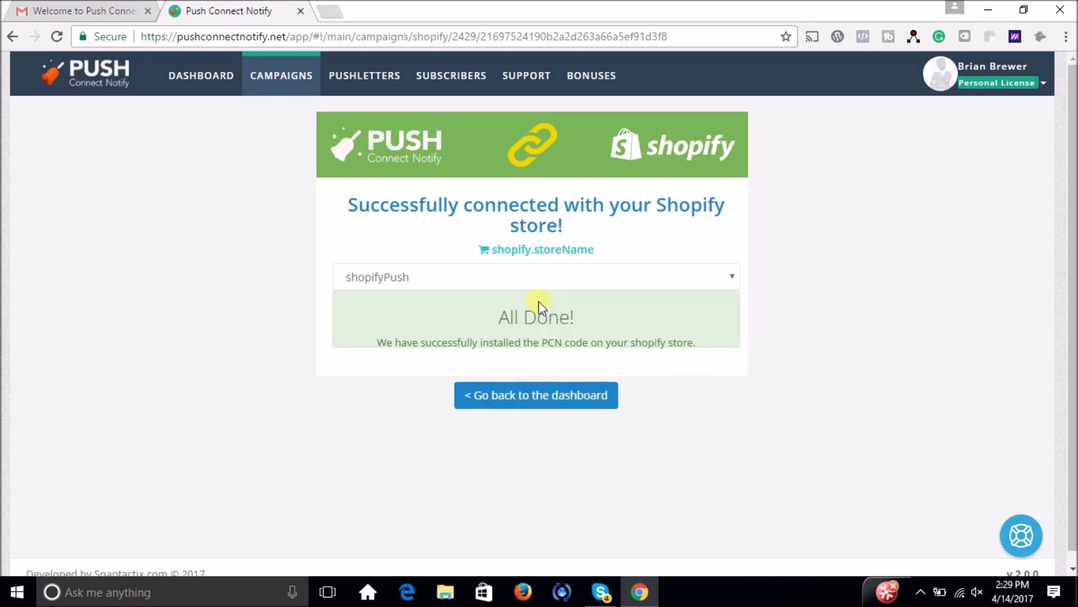
- Return to the dashboard and enter modernsybarite.com in a new browser tab
click(517, 400)
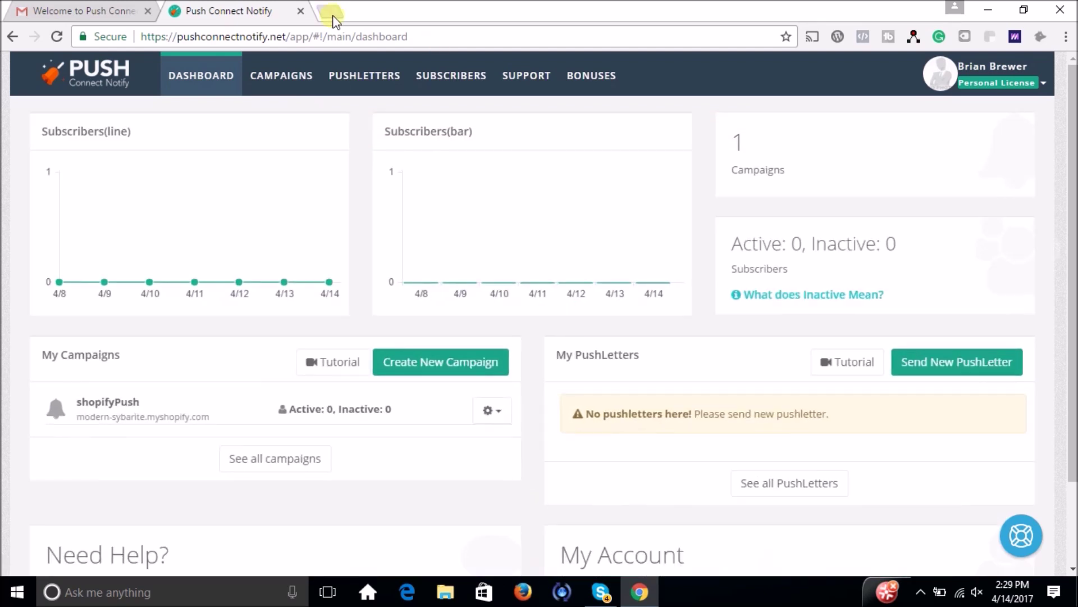
click(332, 11)
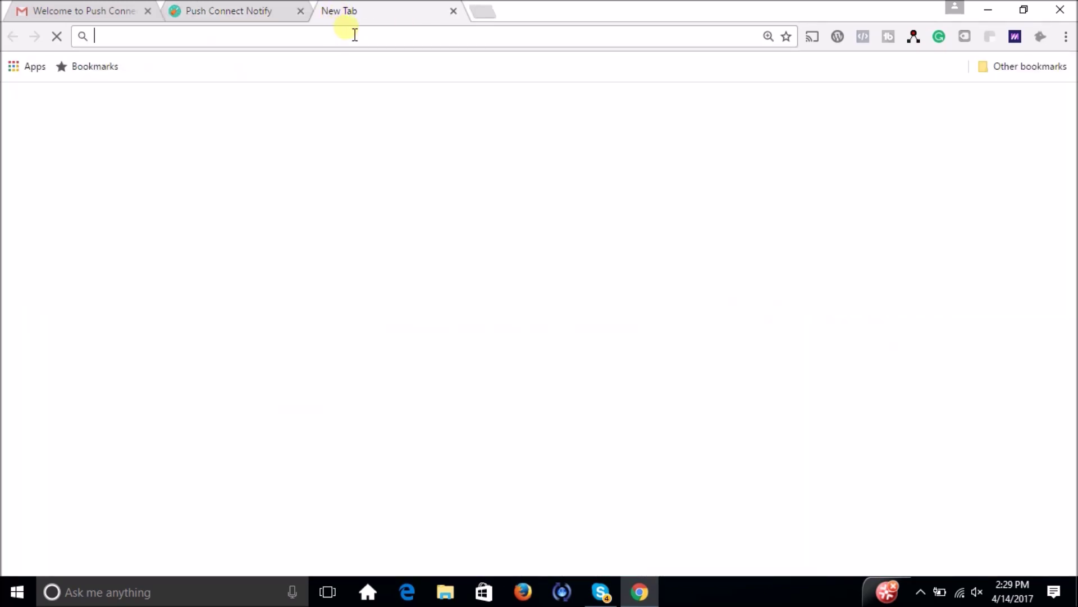
text(modern)
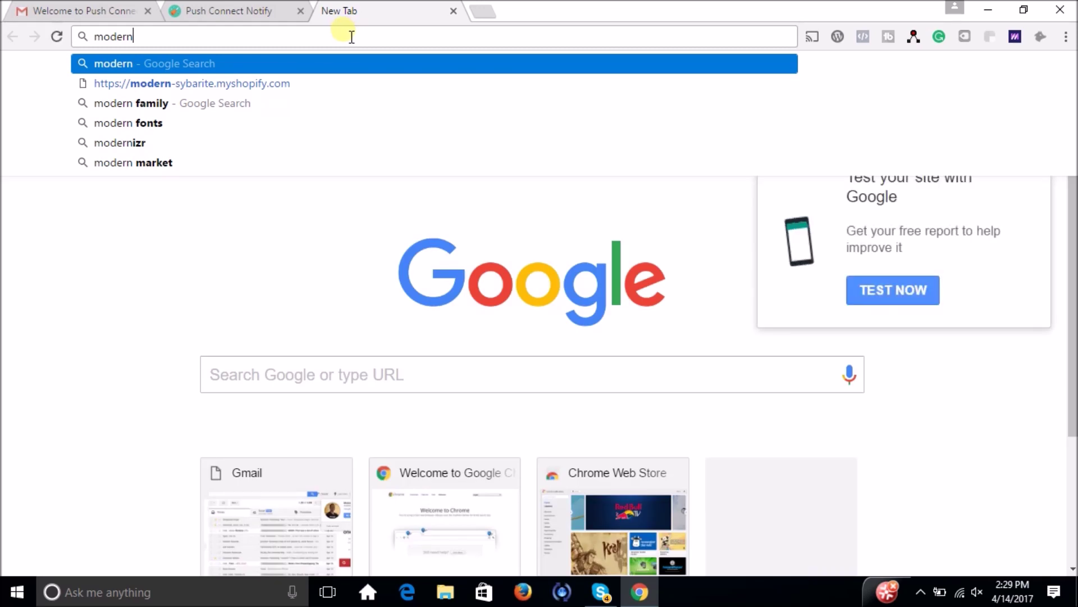
text(sybarite)
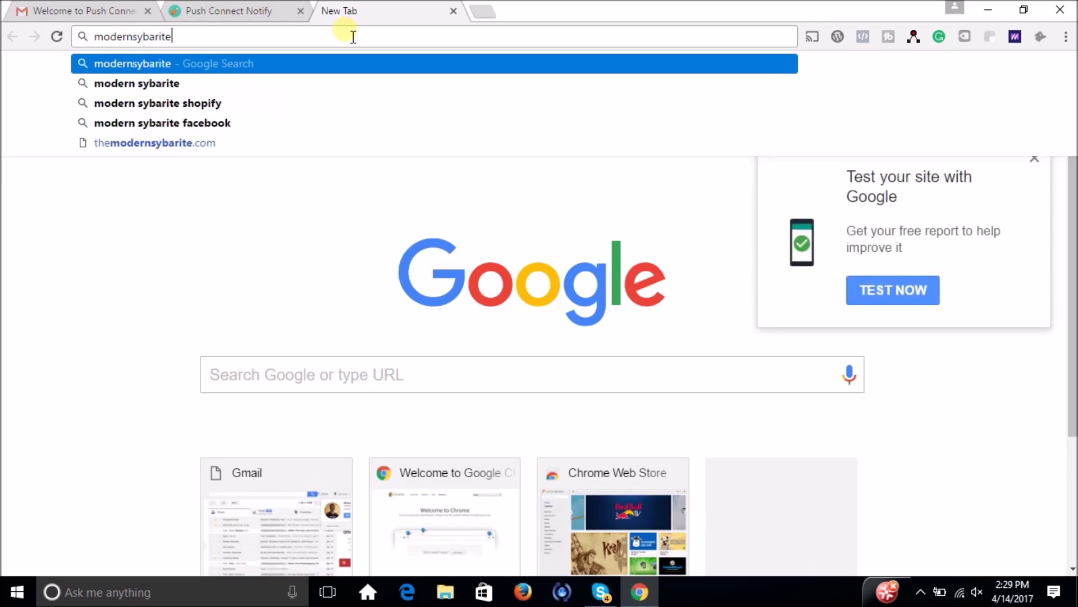
text(.com)
- Load modernsybarite.com, showing the pink 'Modern Sybarite Wants To Send You Push Notifications' prompt
key(Return)
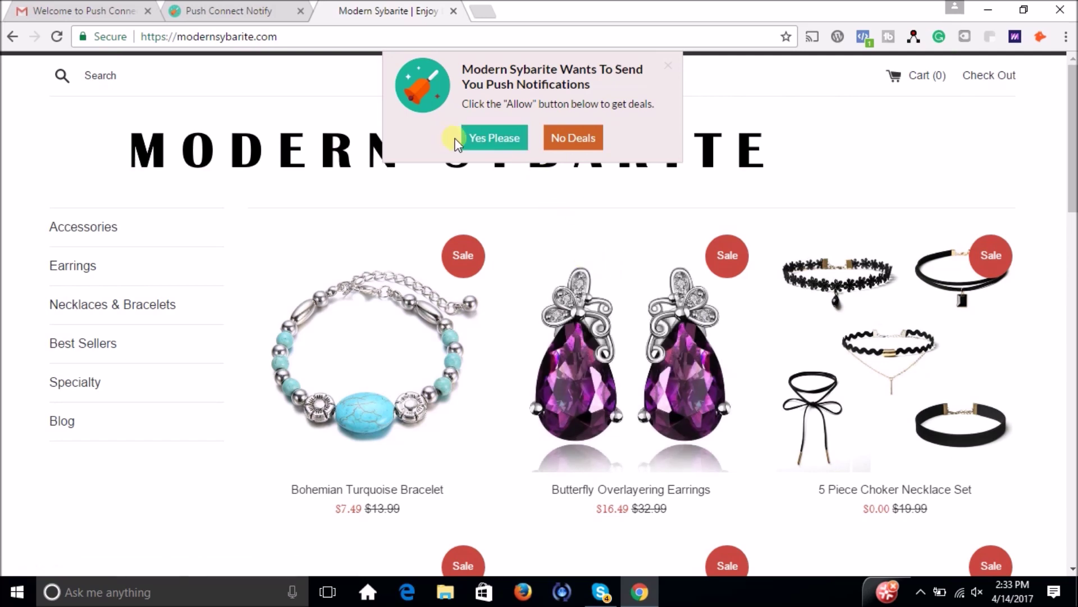
- Accept 'Yes Please' and Chrome's notification request, then close the storefront tab
click(477, 140)
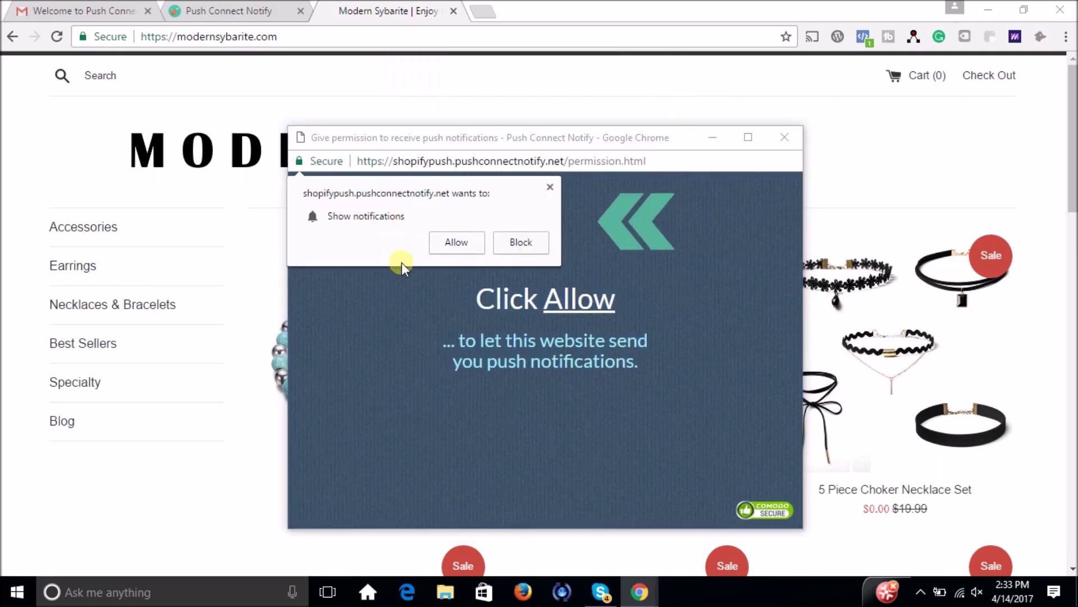
click(447, 245)
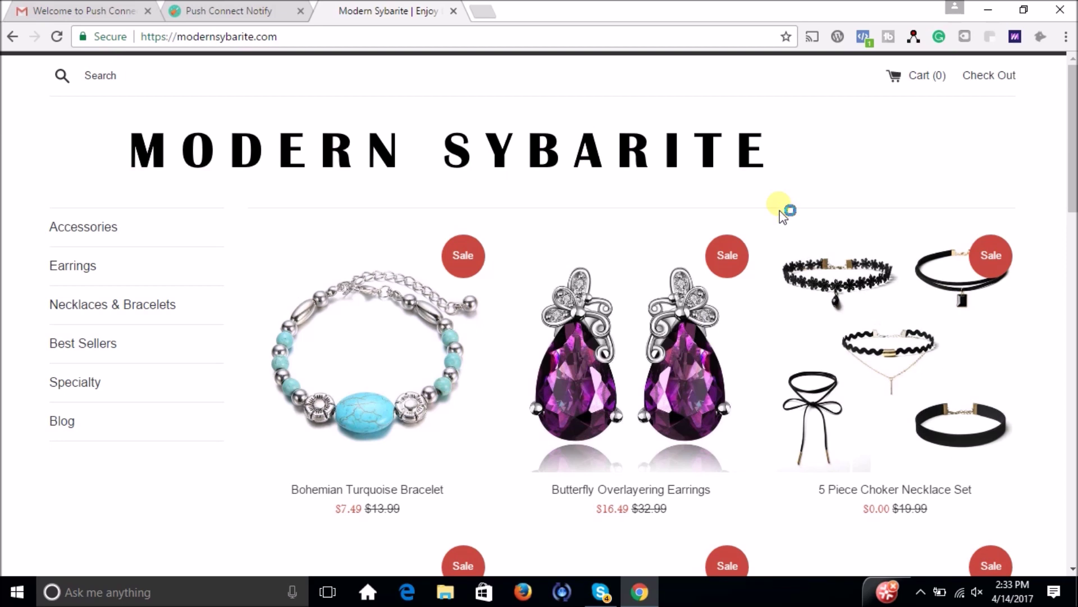
click(453, 12)
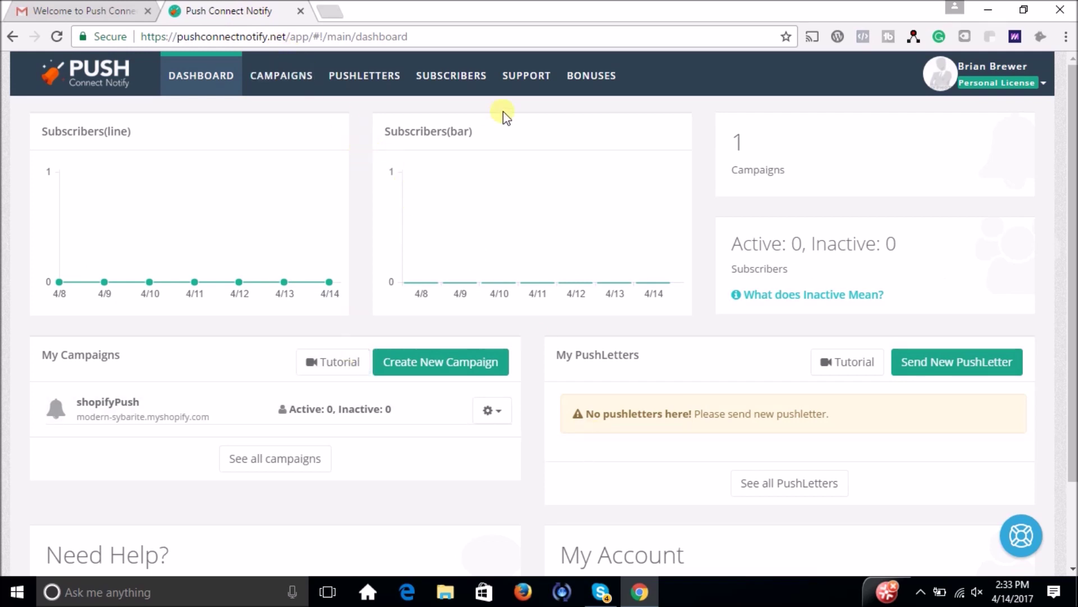
- Reload the dashboard to show one active subscriber, then start a new PushLetter
click(58, 40)
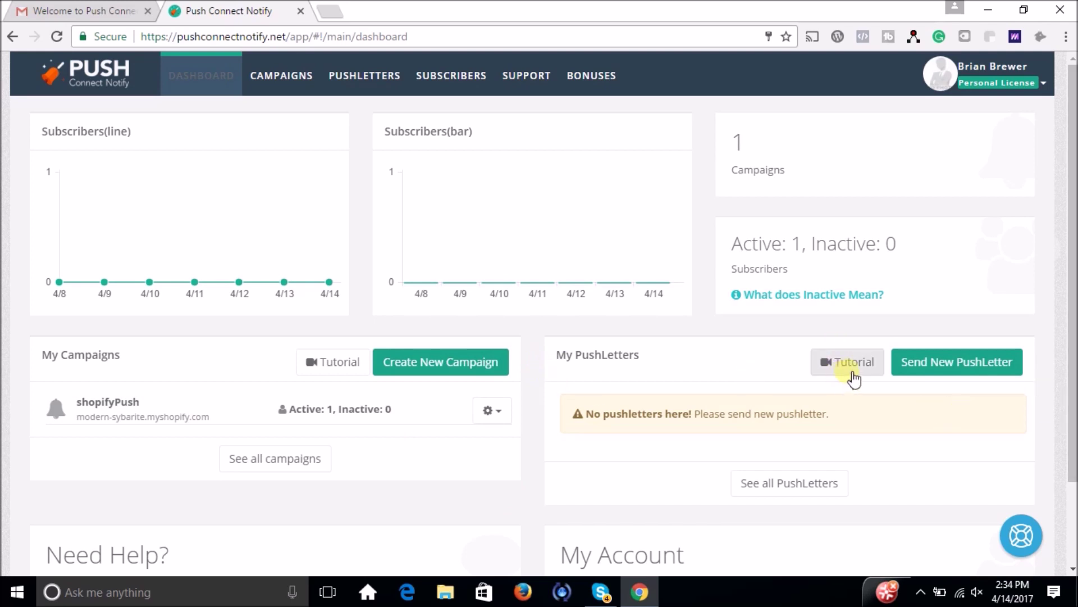
click(943, 371)
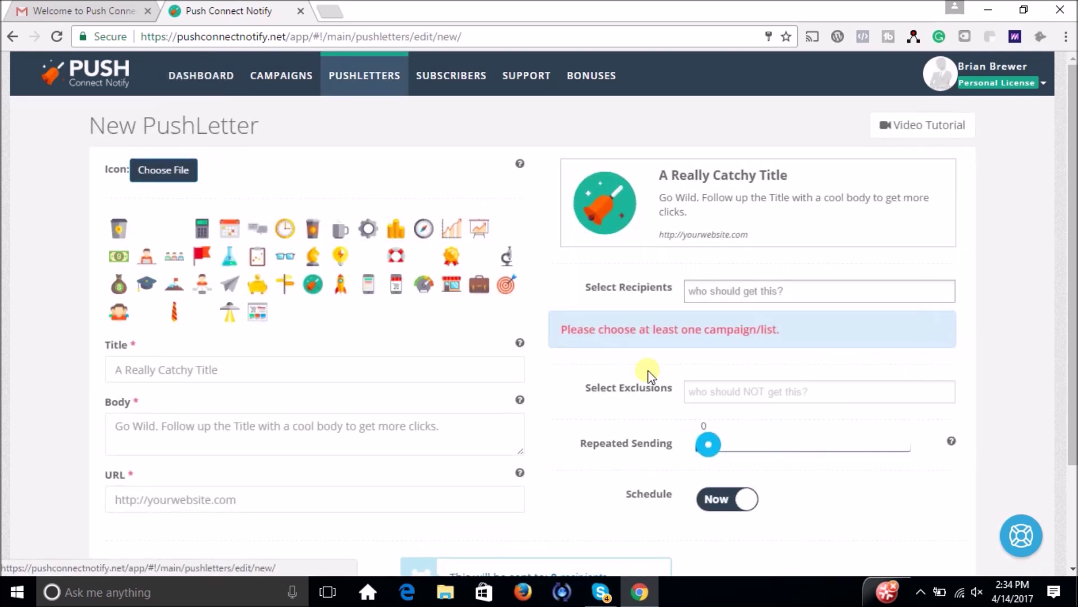
- Title the new PushLetter 'Sale Is On'
click(239, 380)
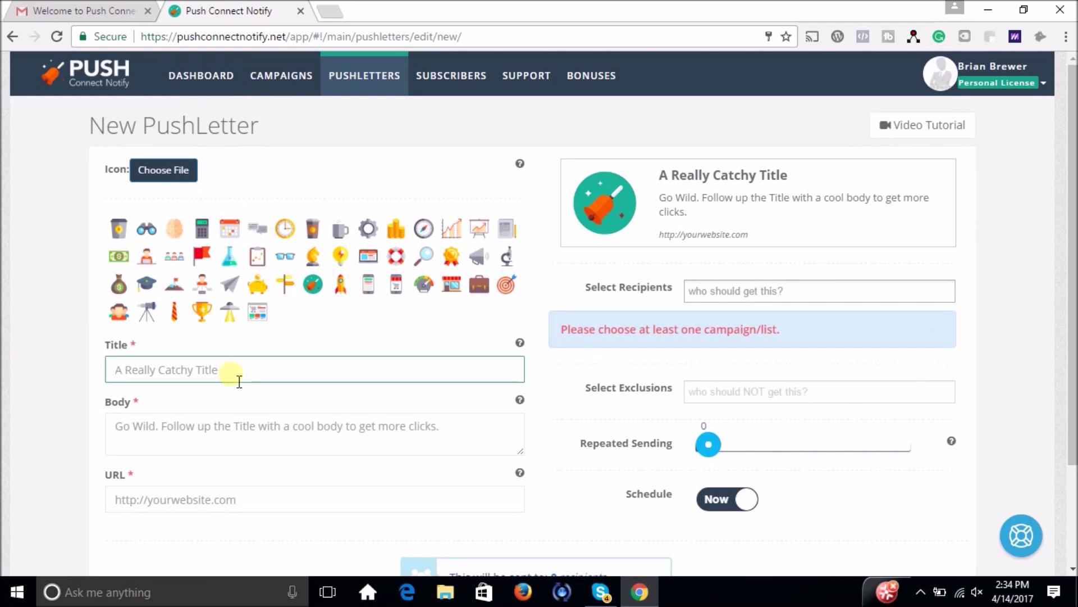
click(252, 459)
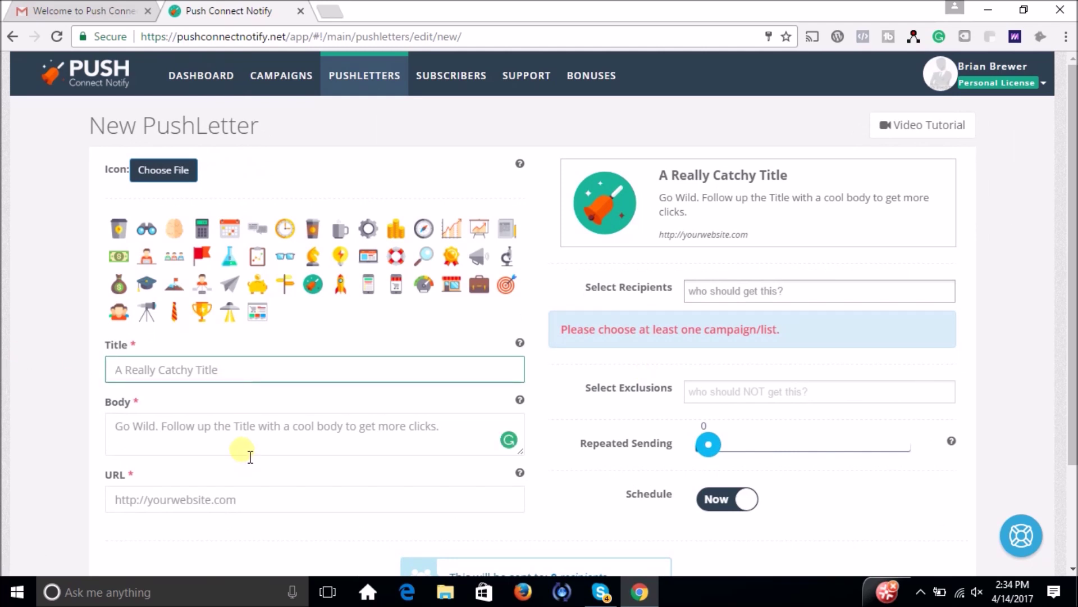
text(Sale I)
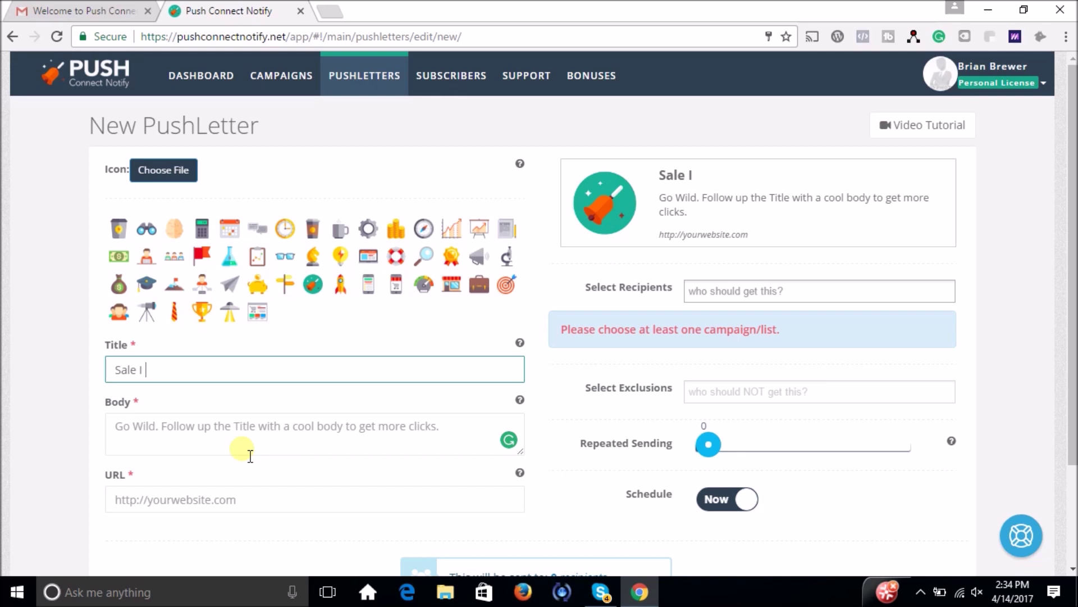
text(s On)
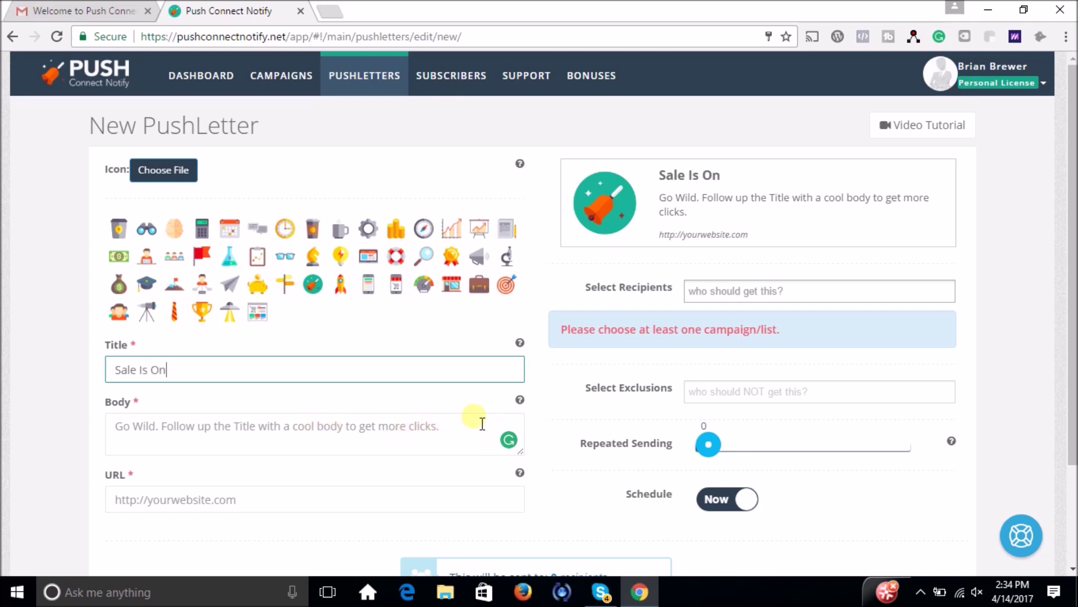
- Enter the body 'Until 6 pm est, Get 50% Off All Earrings'
click(413, 435)
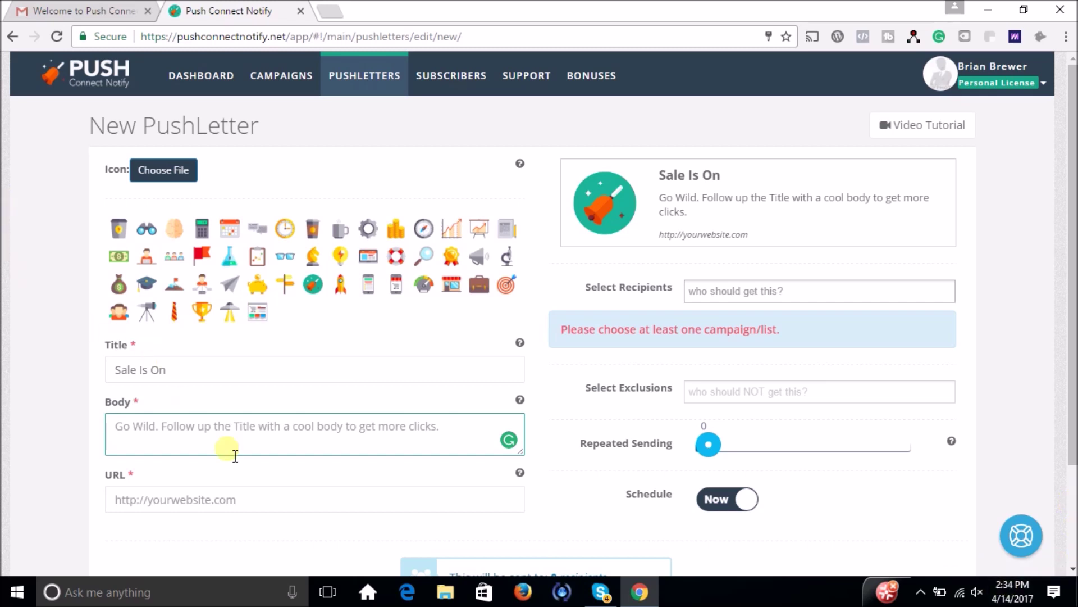
text(Until)
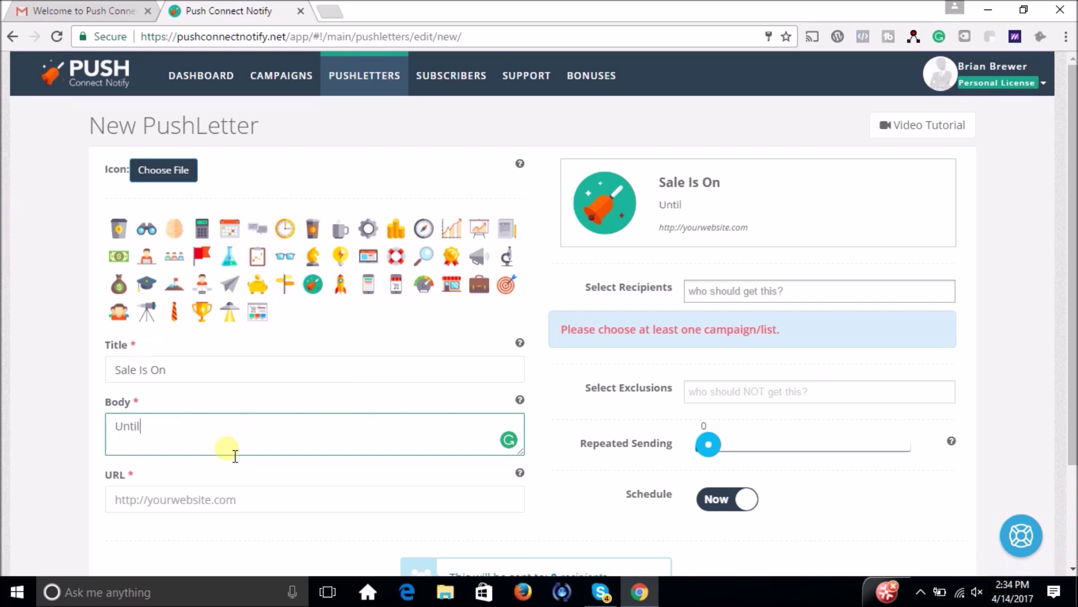
text( 6 pm)
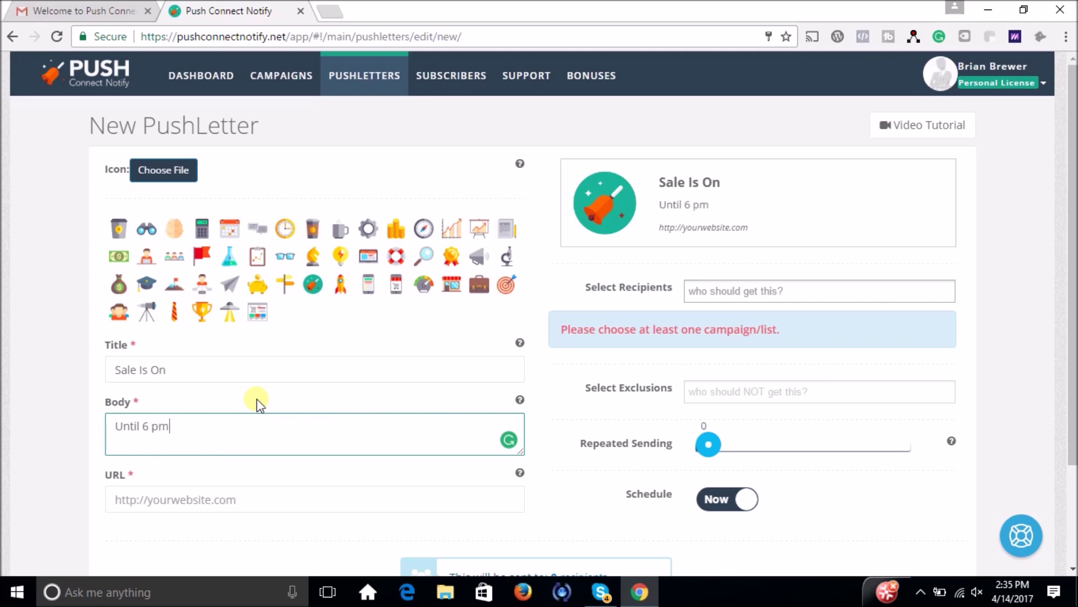
text( est, G)
text(et 50)
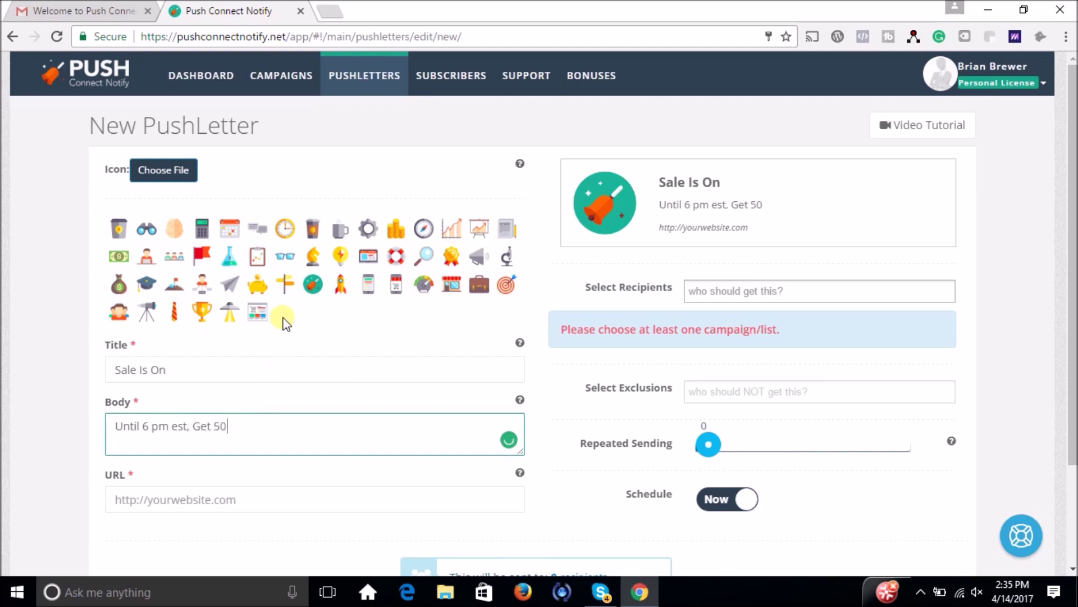
text(% Off )
text(All Earrings)
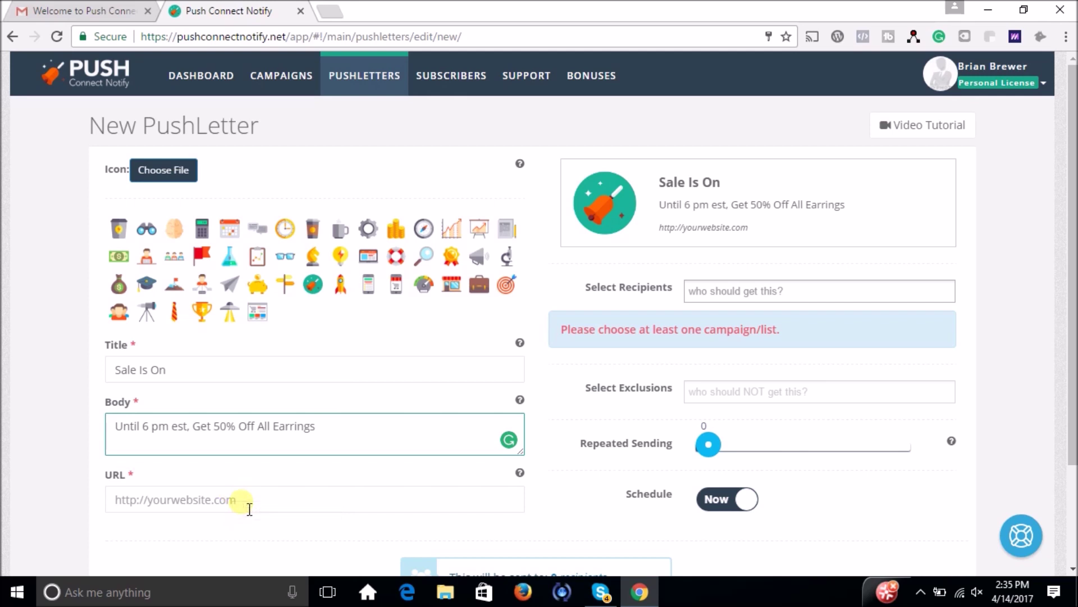
click(253, 499)
text(htt)
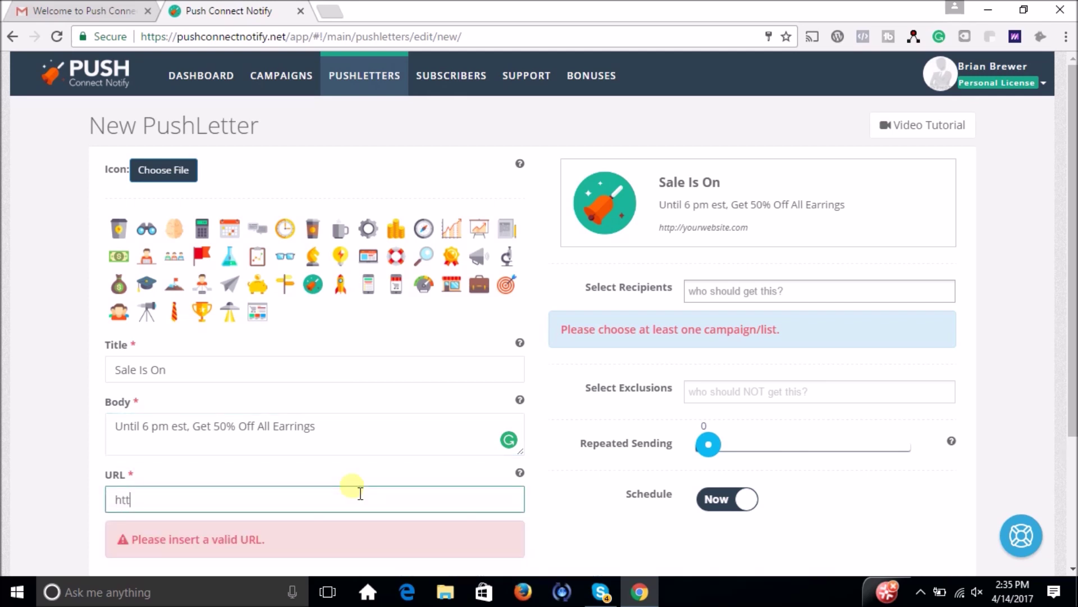
text(ps://)
text(.p)
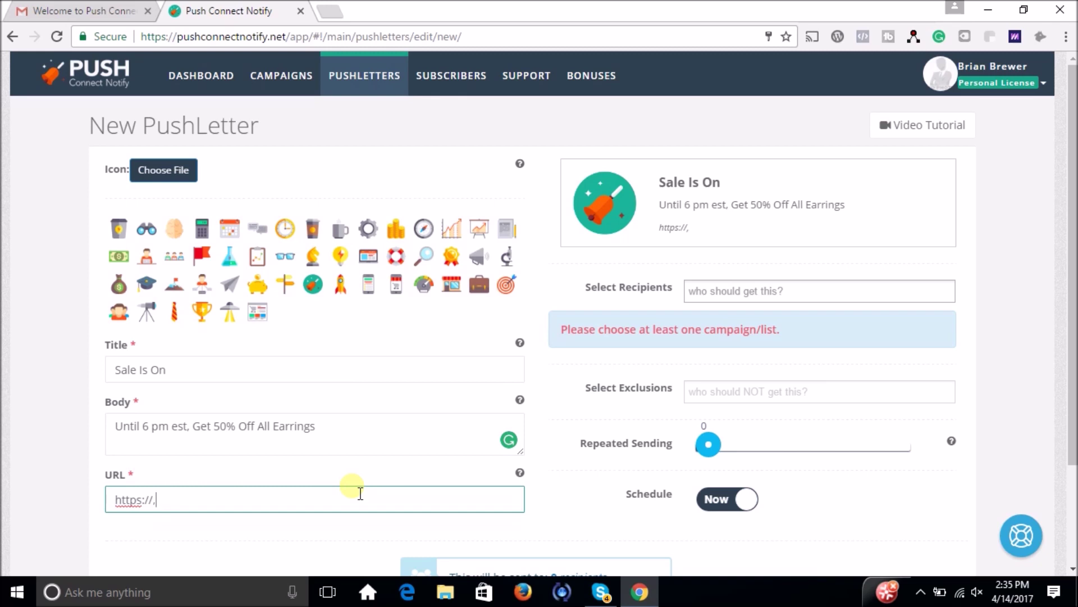
key(BackSpace)
text(m)
key(BackSpace)
text(de)
text(ybarot)
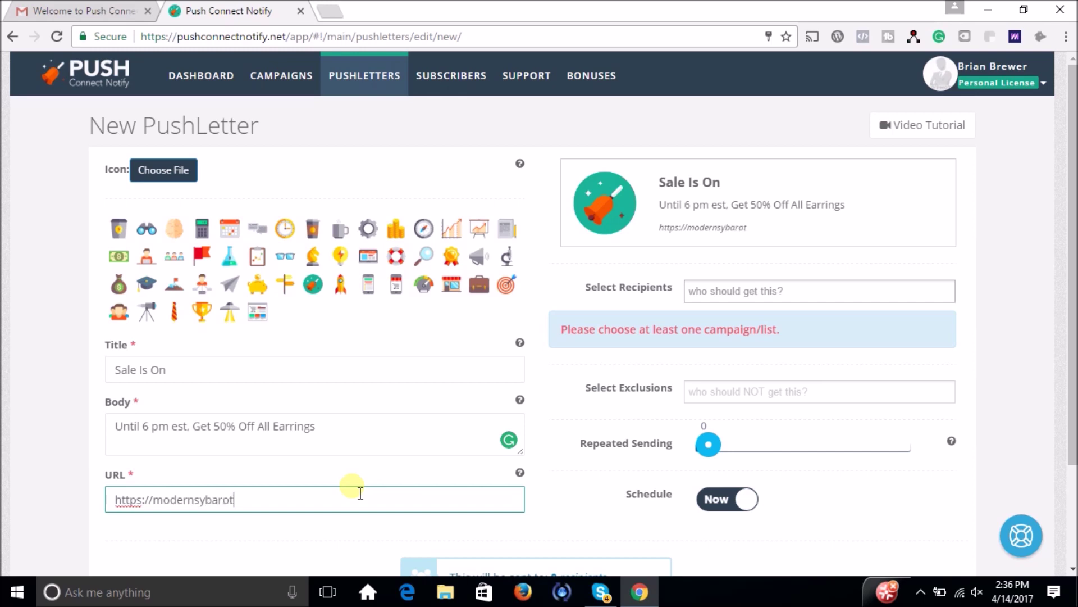
text(e/)
key(BackSpace)
key(BackSpace)
key(BackSpace)
text(ite.com)
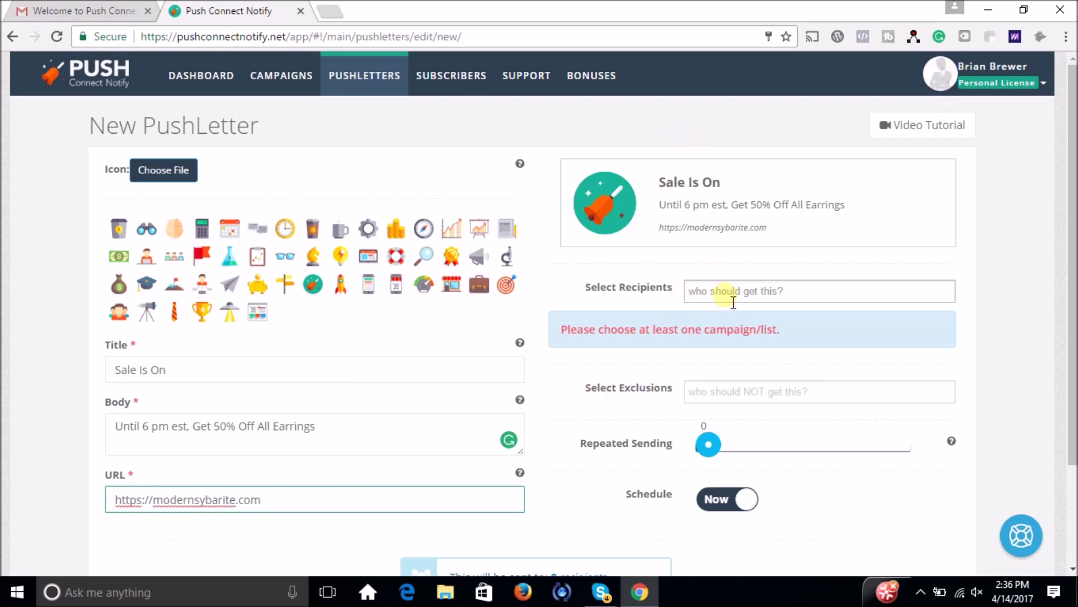
- Address the Sale Is On PushLetter to shopifyPush, schedule it Now and send it
click(720, 291)
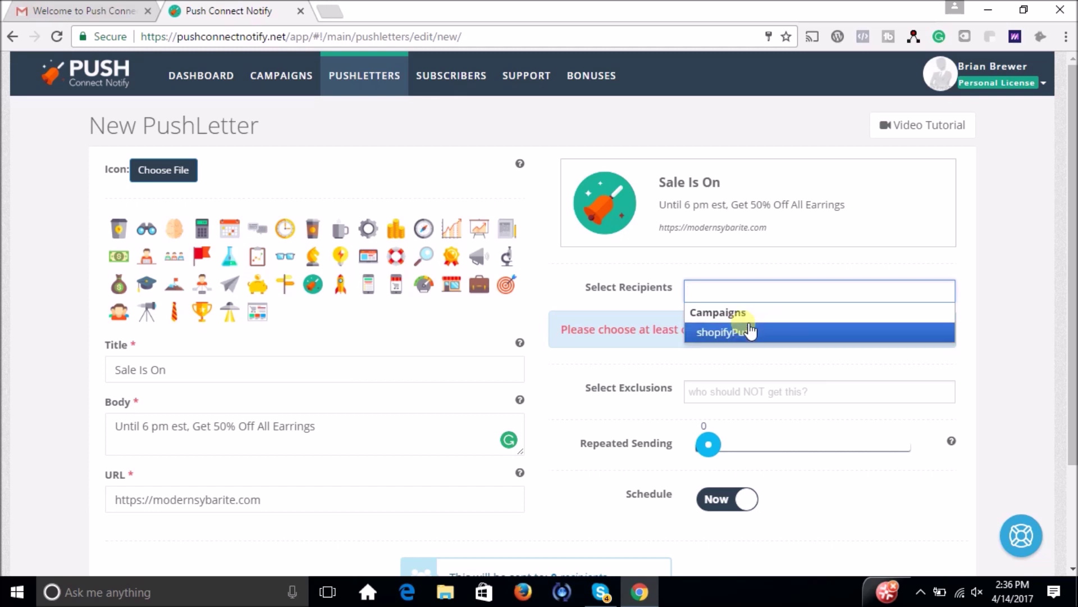
click(753, 332)
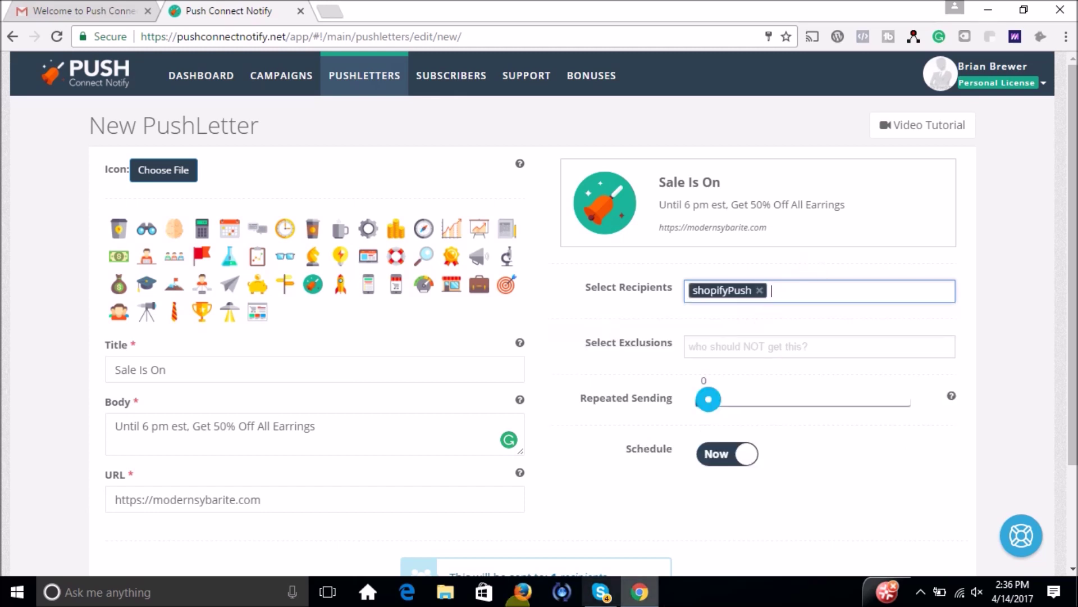
click(709, 400)
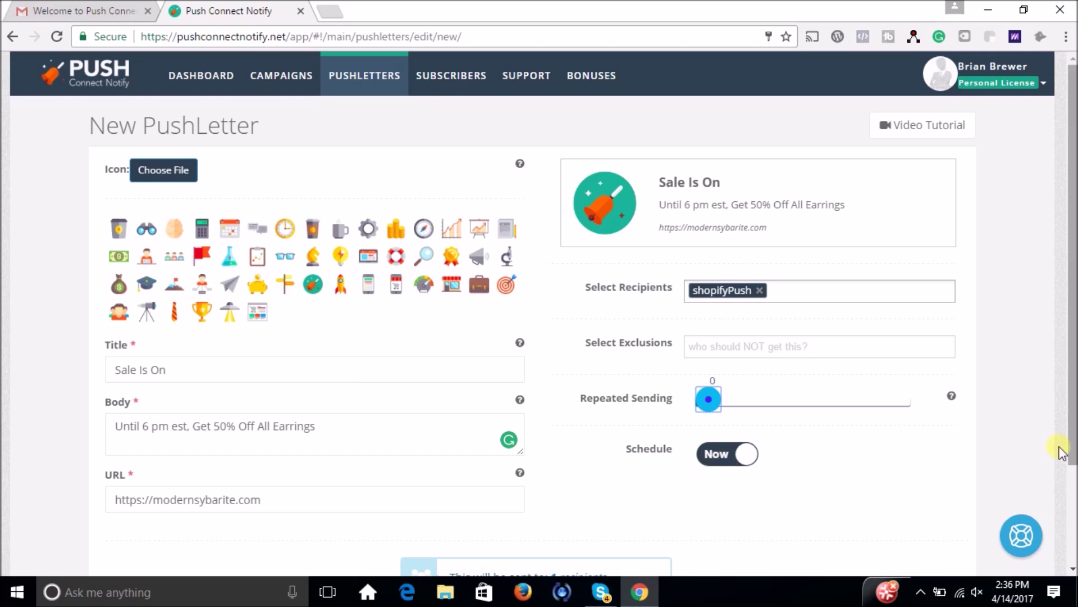
scroll(853, 494, down, 3)
scroll(786, 455, up, 3)
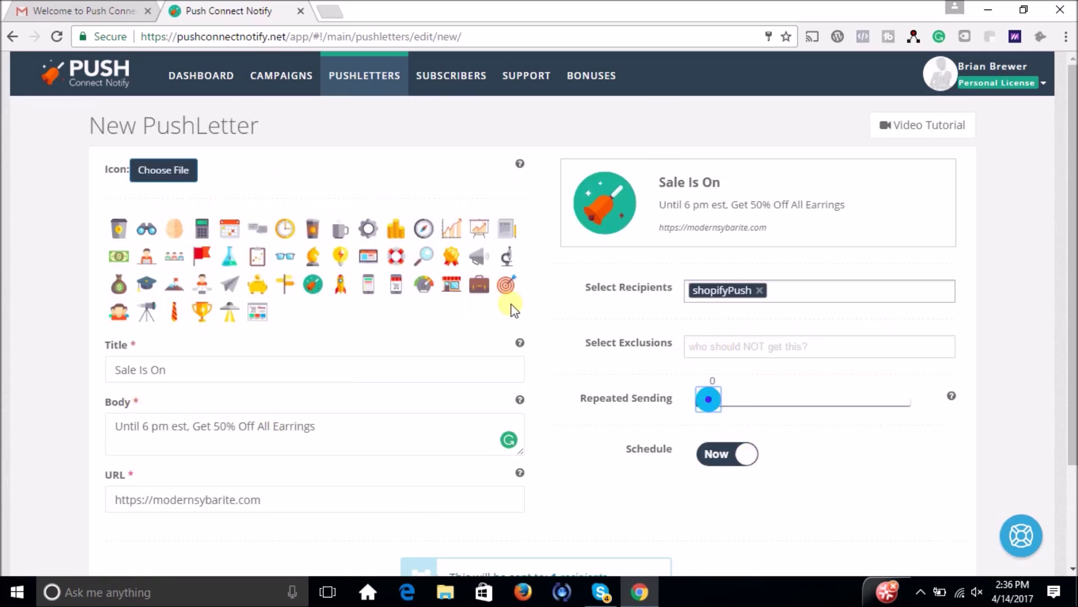
scroll(686, 479, down, 3)
click(537, 508)
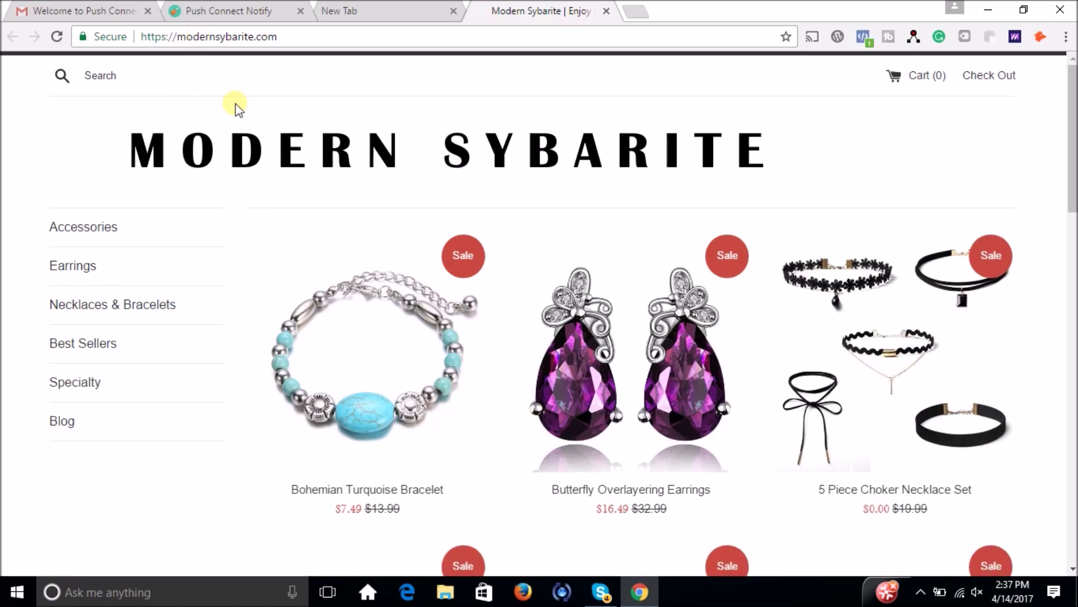
- Confirm Sale Is On is listed as Scheduled, then return to the Modern Sybarite shop
click(254, 11)
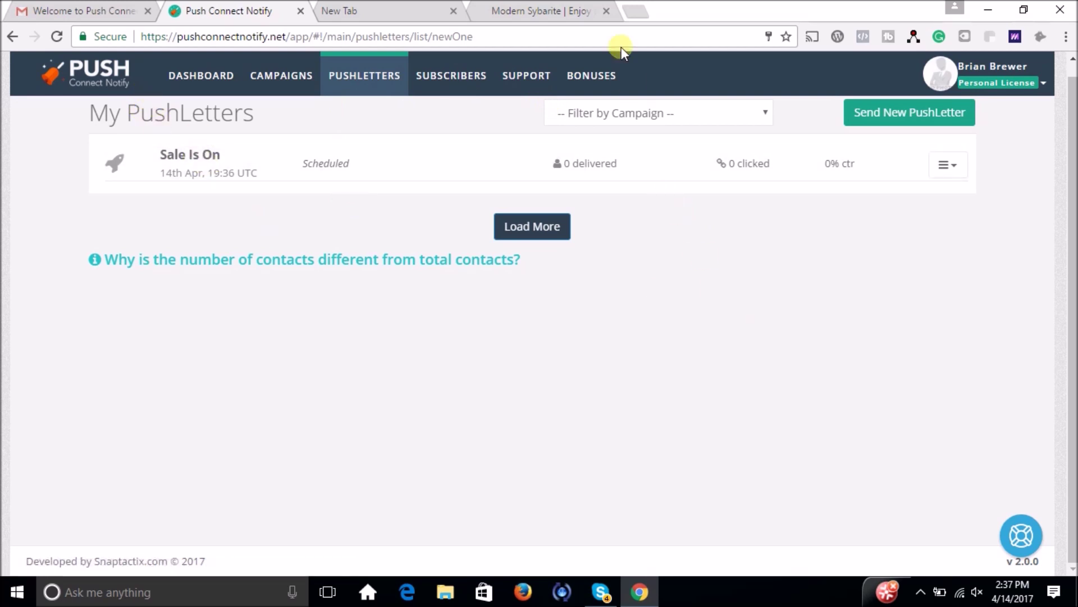
click(572, 14)
- Search for mailchimp, open mailchimp.com and log in to the account
click(456, 36)
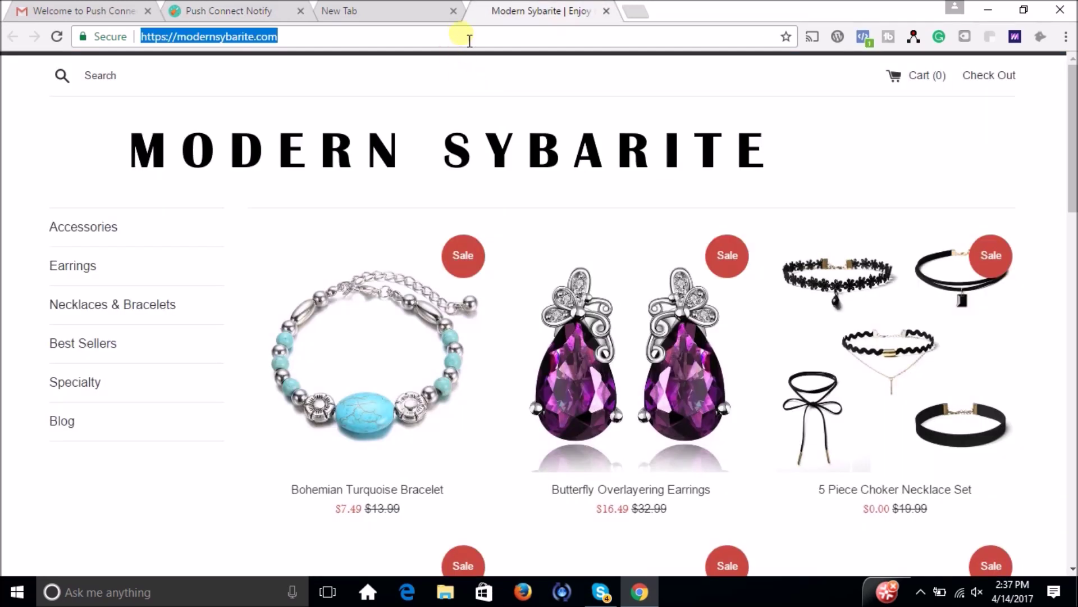
text(mailchimp&oq=mailchi&aqs=chrome.0.0j69i57j0l4.2026j0j4&sourceid=chrome&ie=UTF-8)
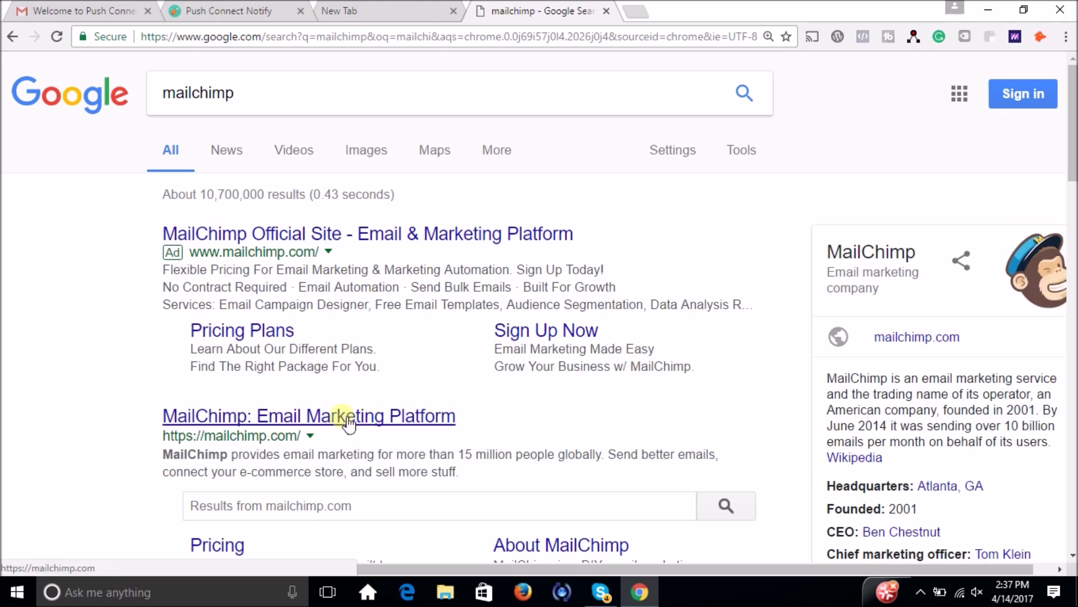
click(344, 423)
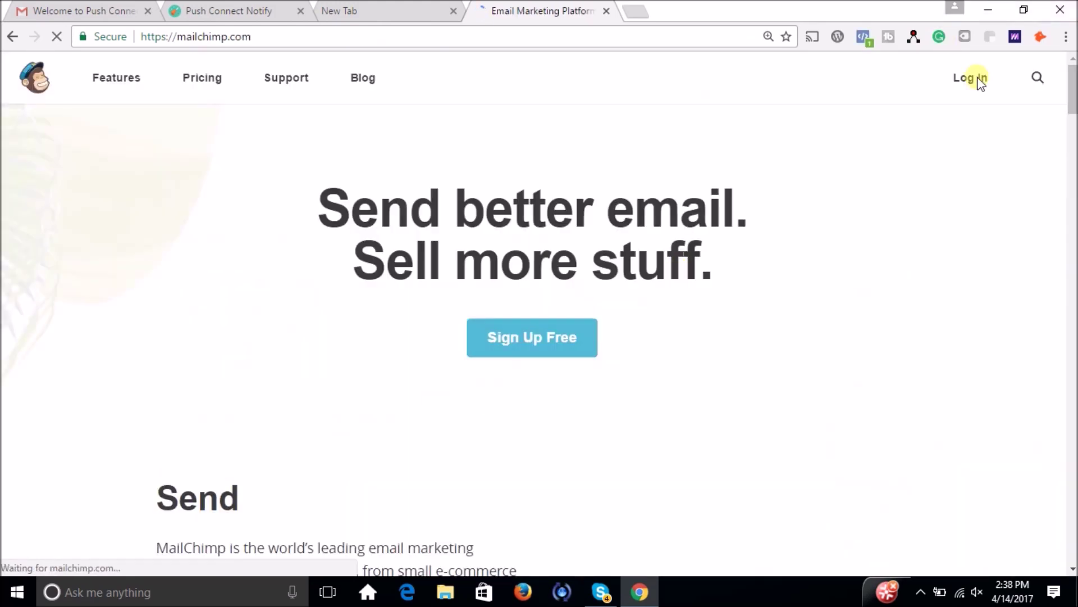
click(980, 80)
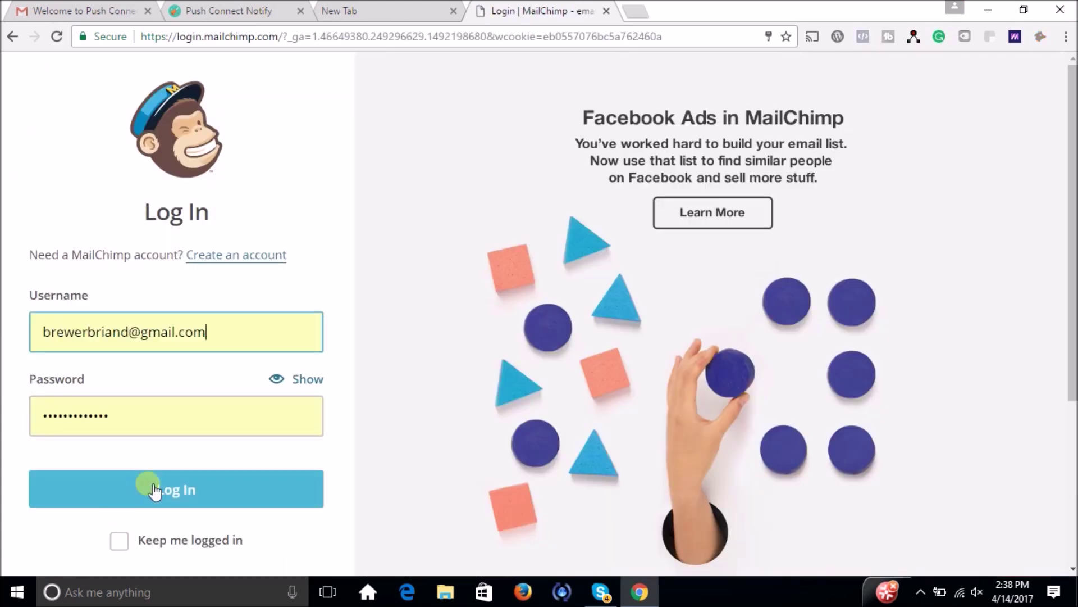
click(155, 489)
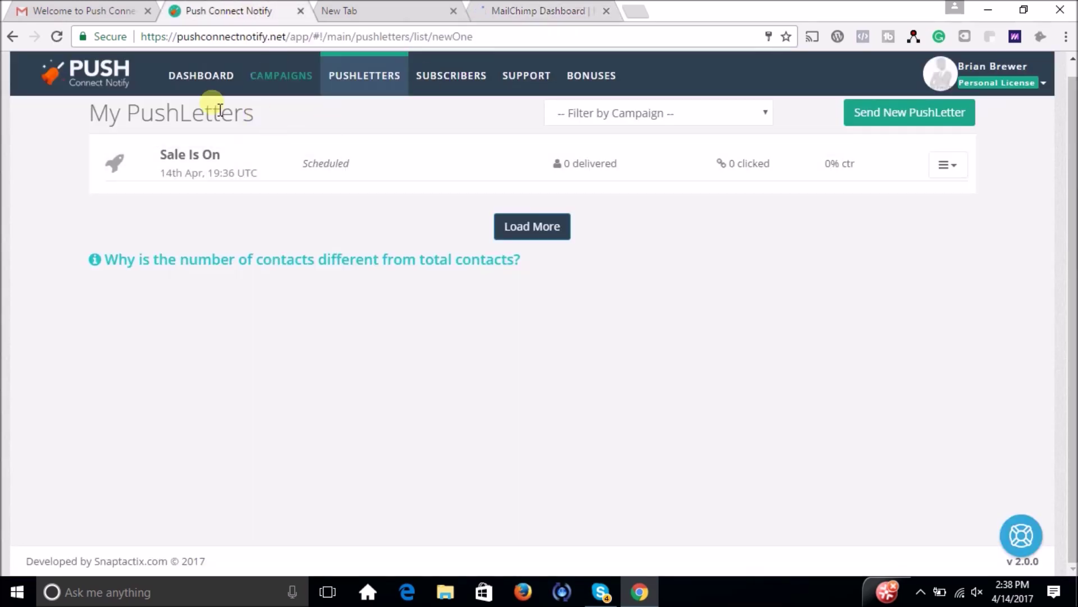
- Add a new MailChimp account under My Account > Autoresponders, then go to MailChimp's dashboard
click(1045, 83)
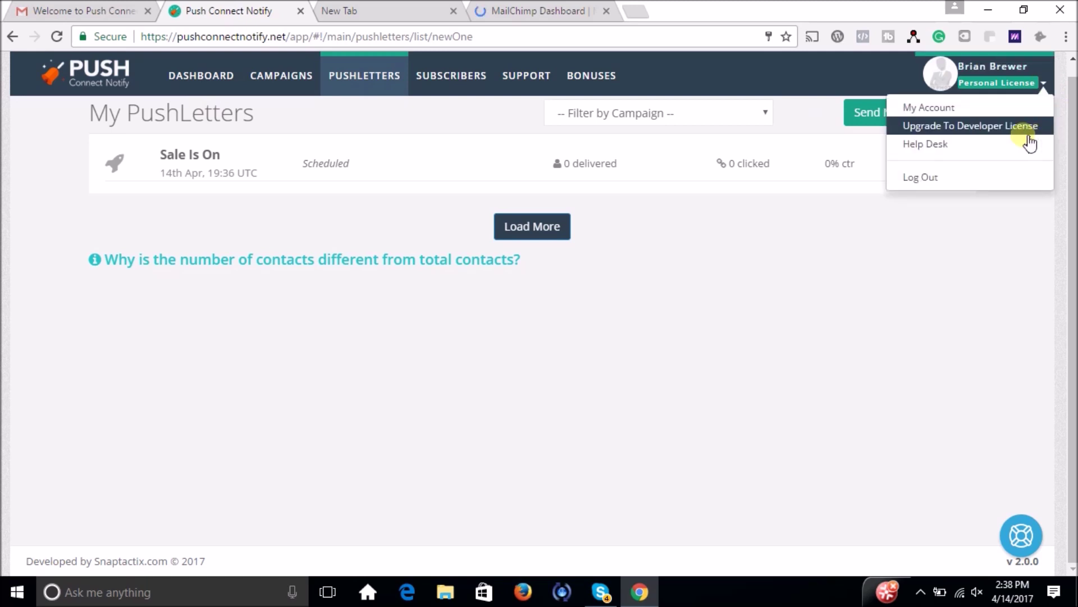
click(926, 107)
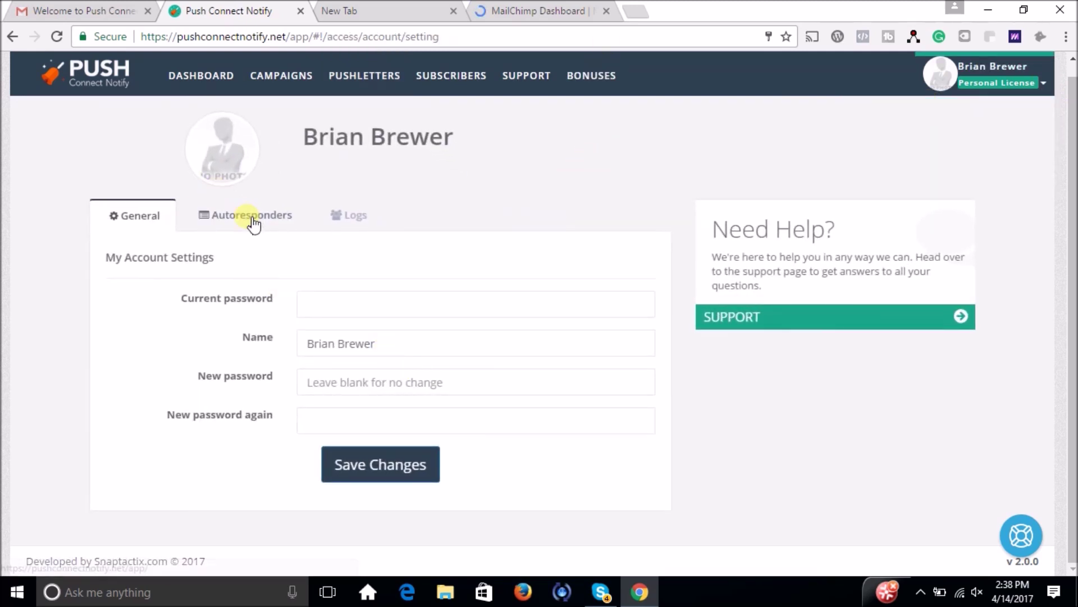
click(252, 219)
click(202, 400)
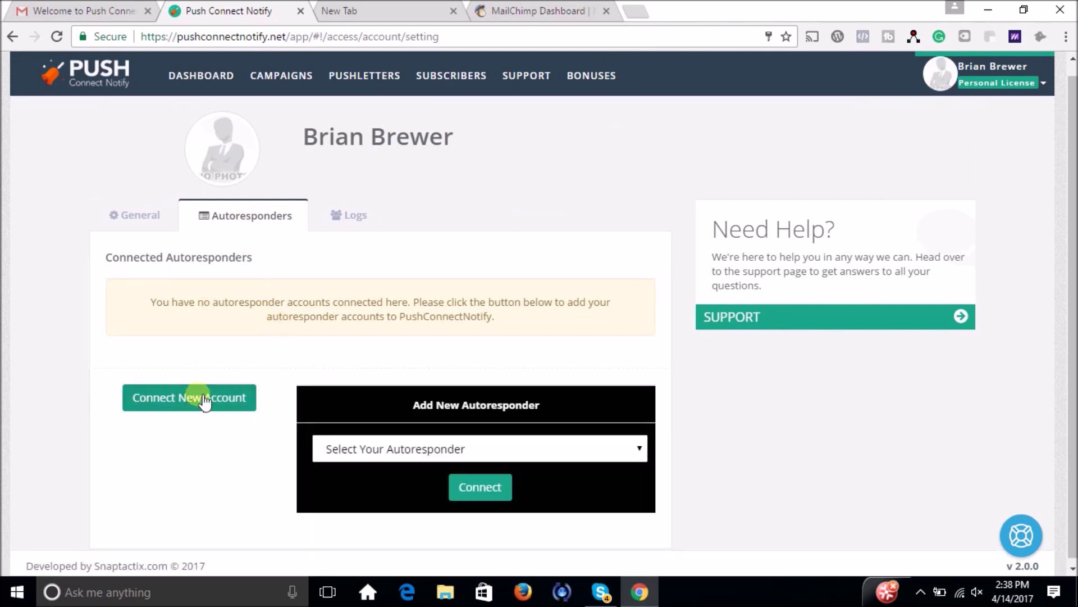
click(358, 447)
click(354, 331)
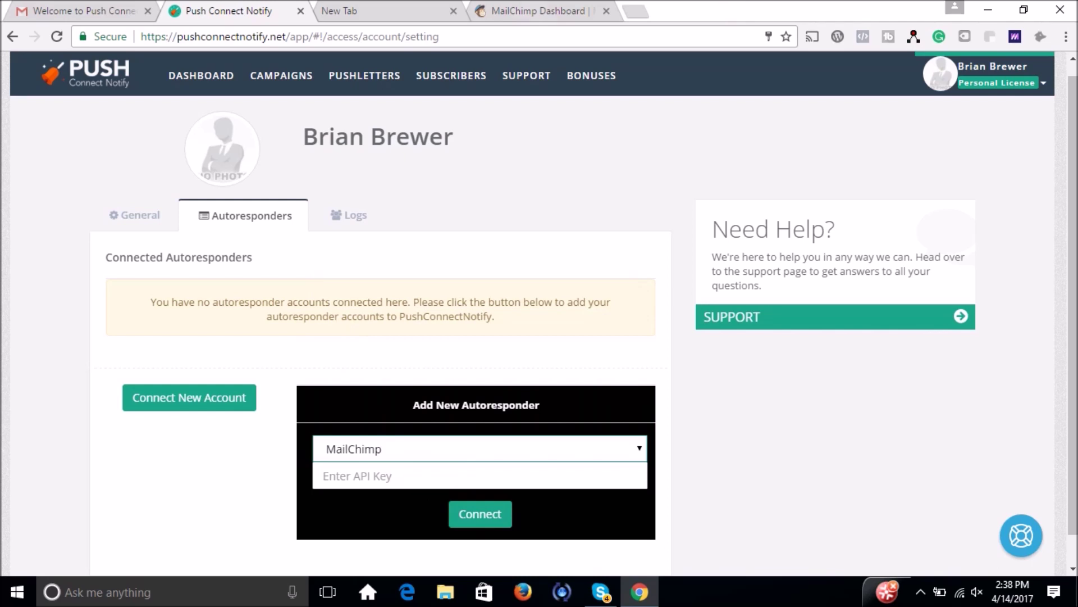
click(537, 11)
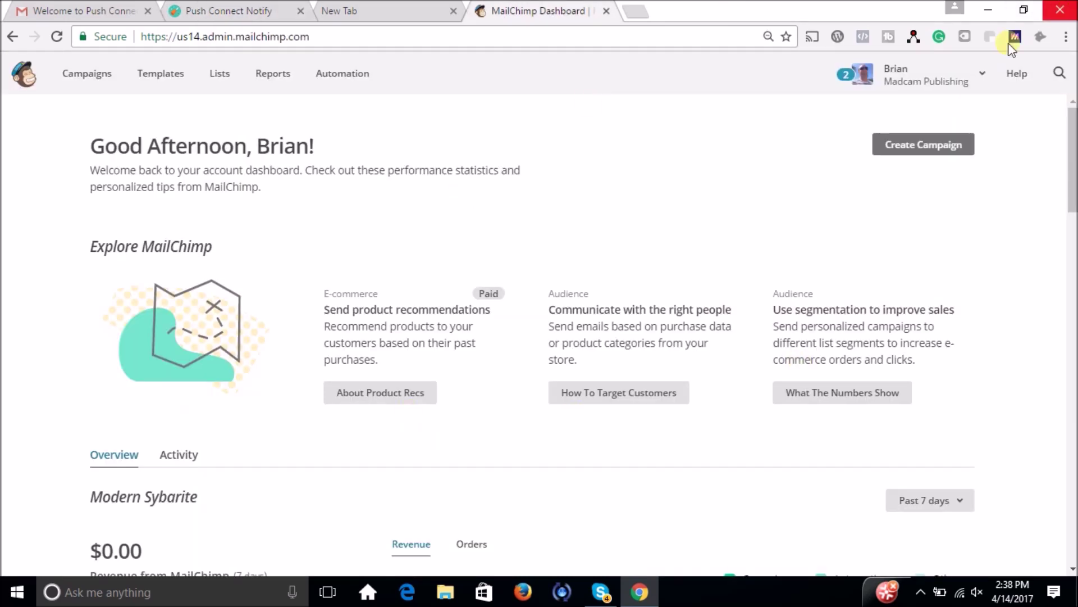
- Open MailChimp's Account > Extras > API keys page, then return to Push Connect Notify
click(980, 77)
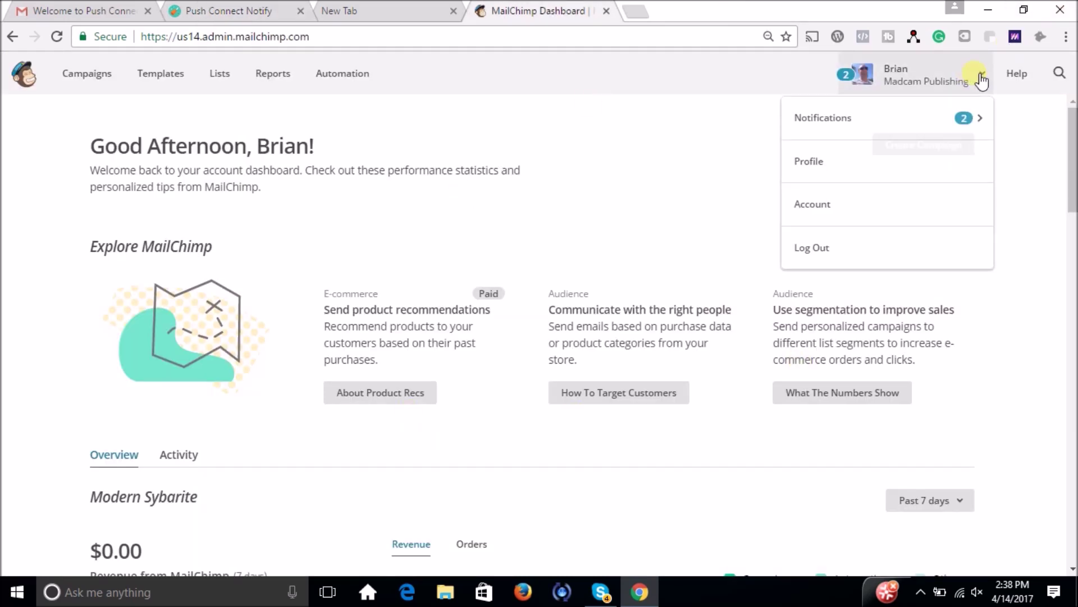
click(858, 209)
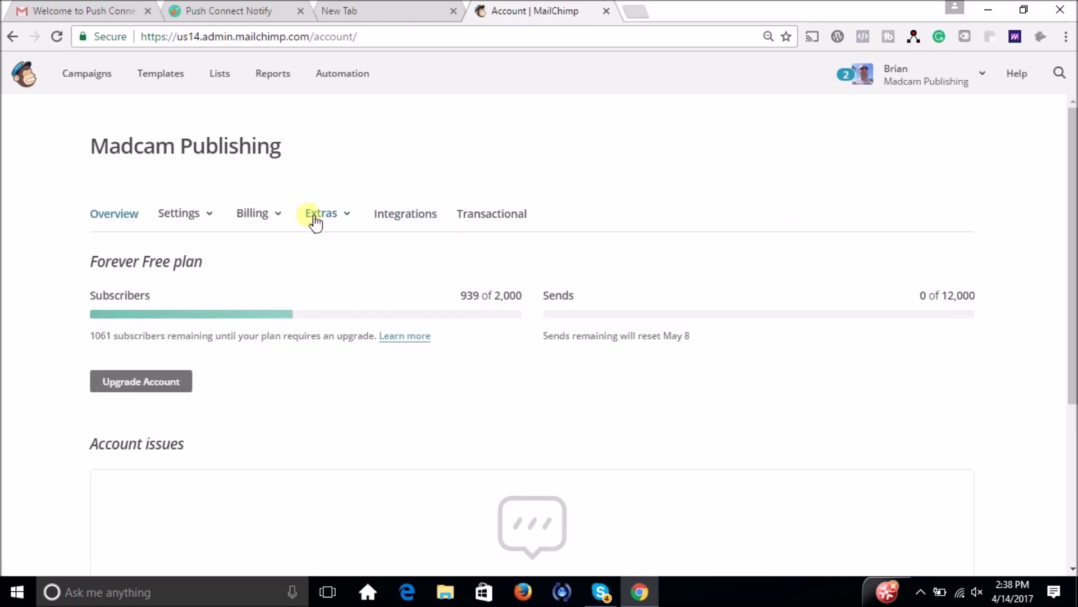
click(325, 217)
click(341, 284)
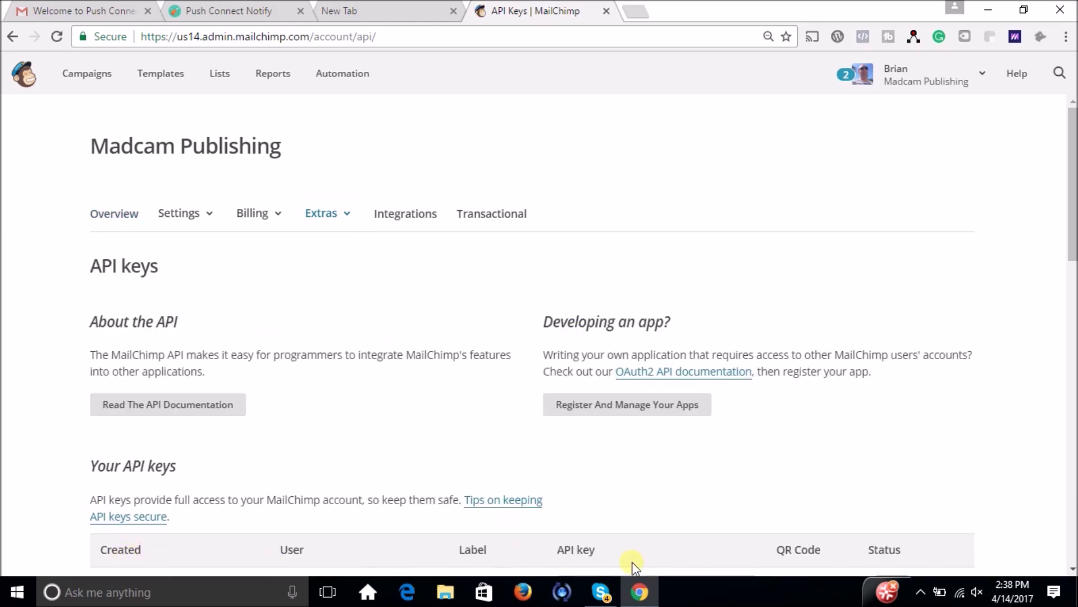
click(215, 8)
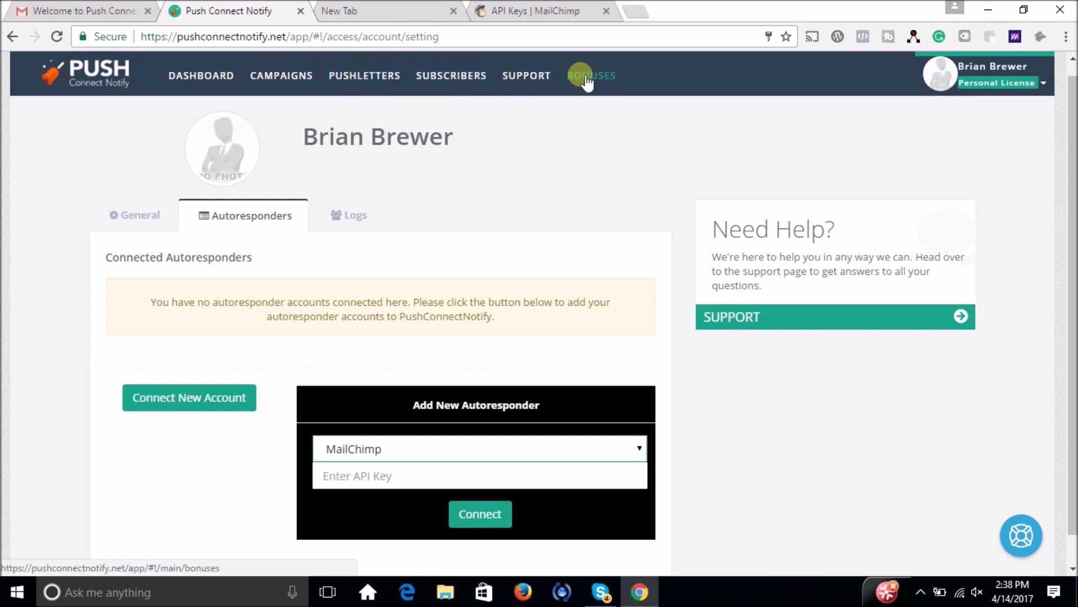
- Open the Support page listing help videos such as Connect Autoresponder
click(539, 80)
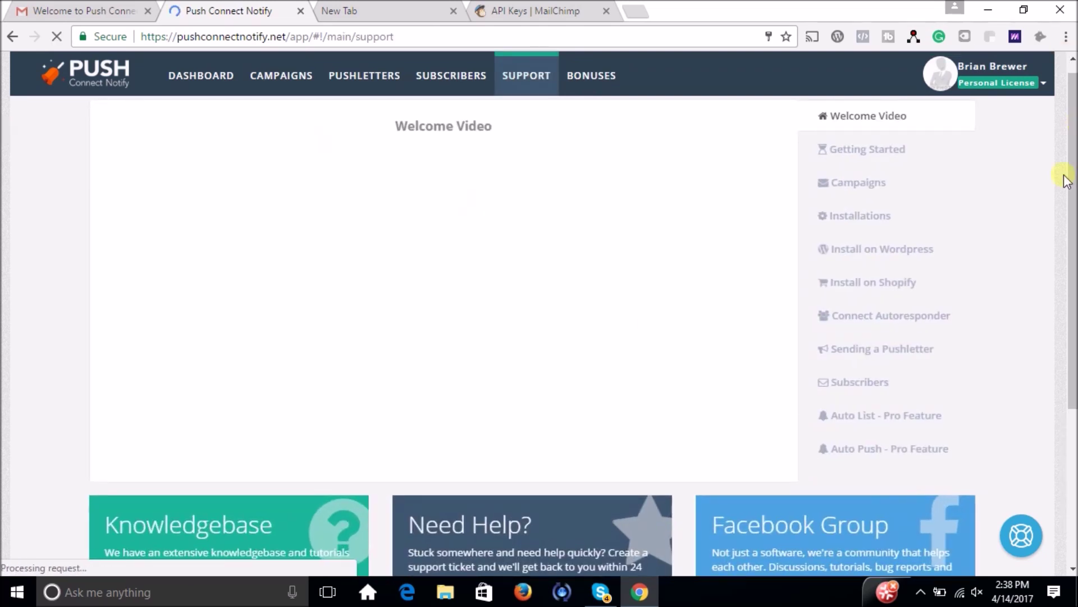
click(889, 352)
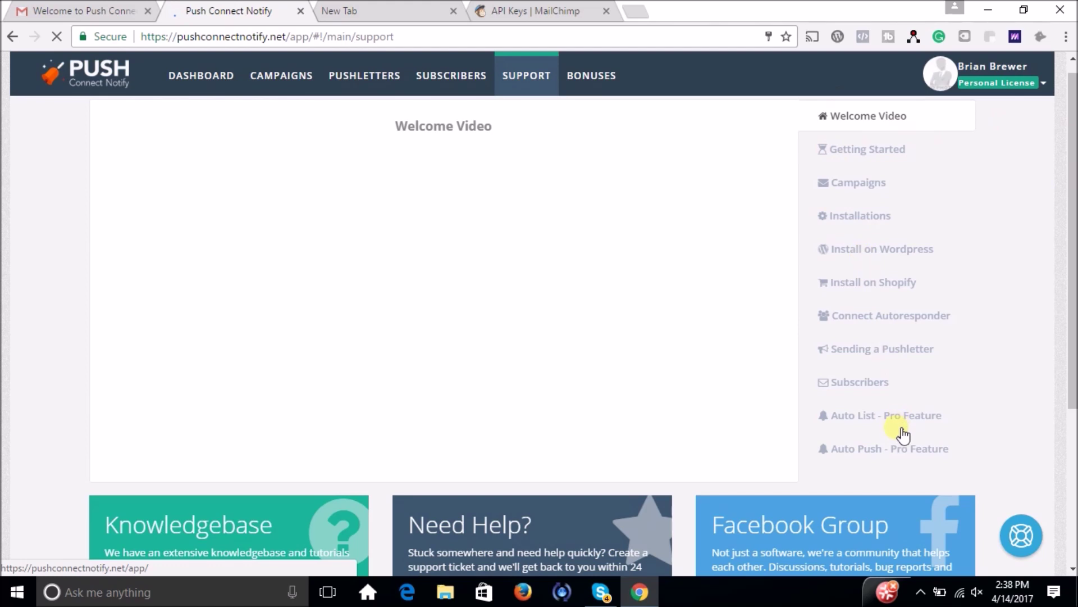